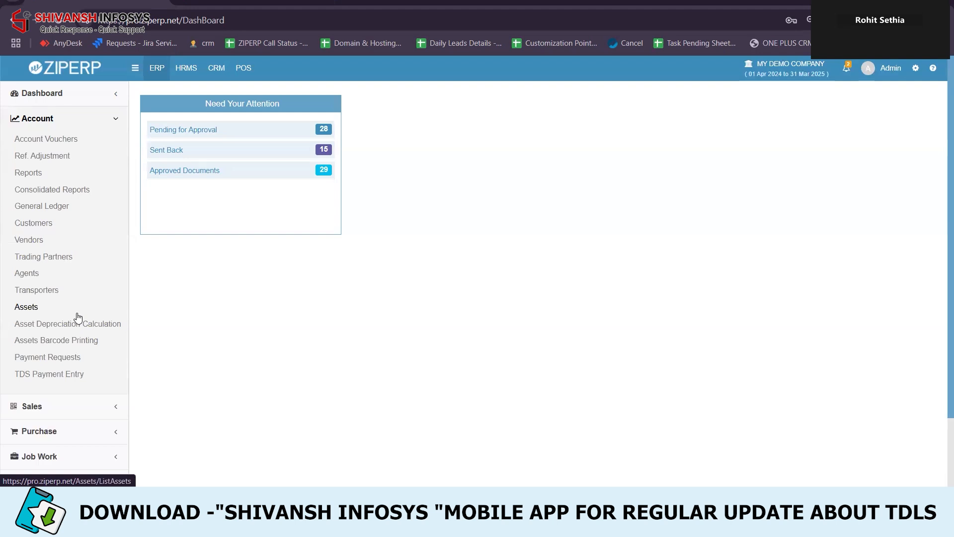
Open the account vouchers list and start a new voucher
left_click(65, 145)
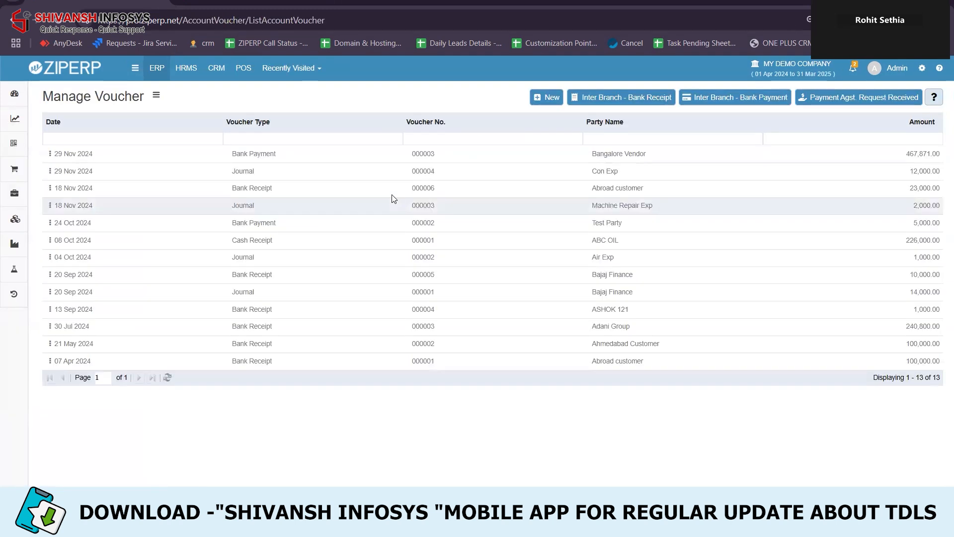
left_click(395, 160)
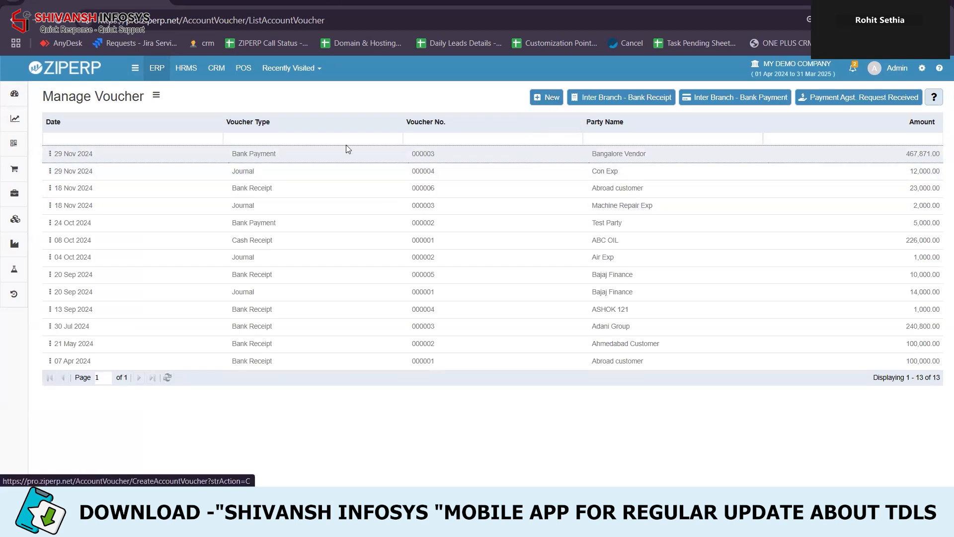
left_click(156, 95)
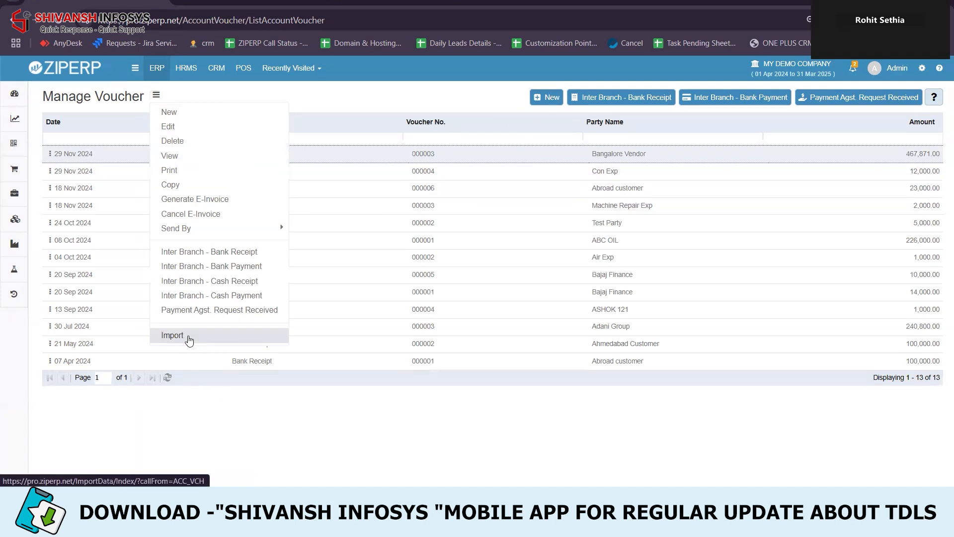
left_click(538, 98)
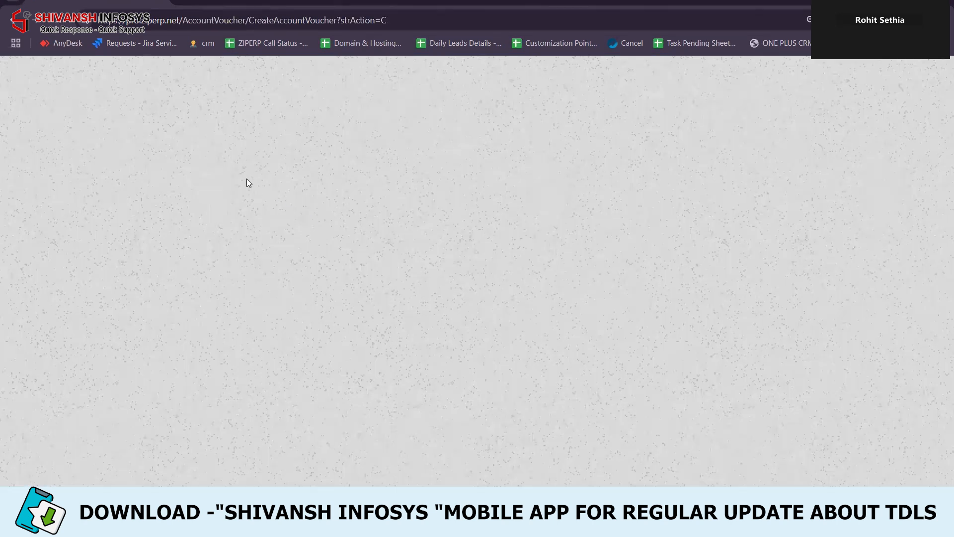
Choose Bank Payment as the voucher type and proceed to its entry form
left_click(230, 144)
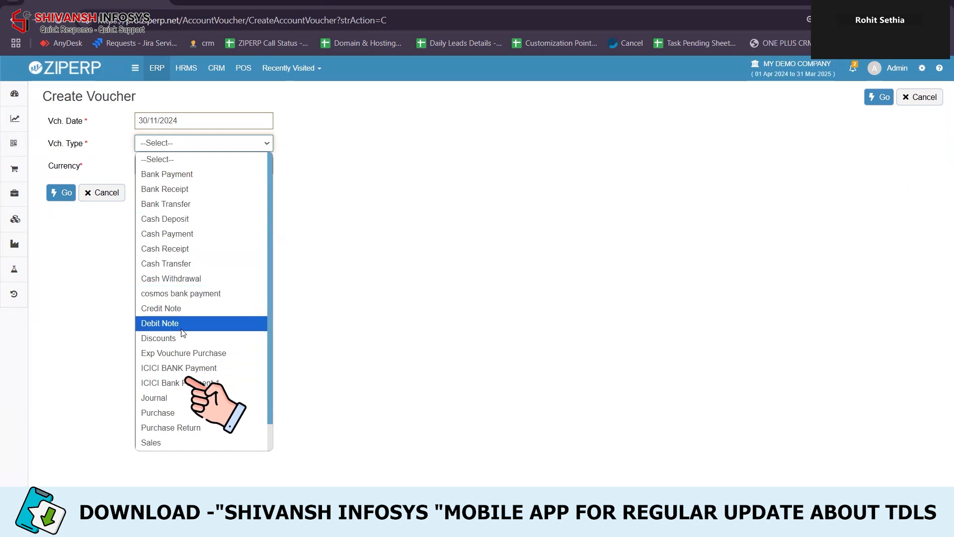
scroll(199, 368, "down", 1)
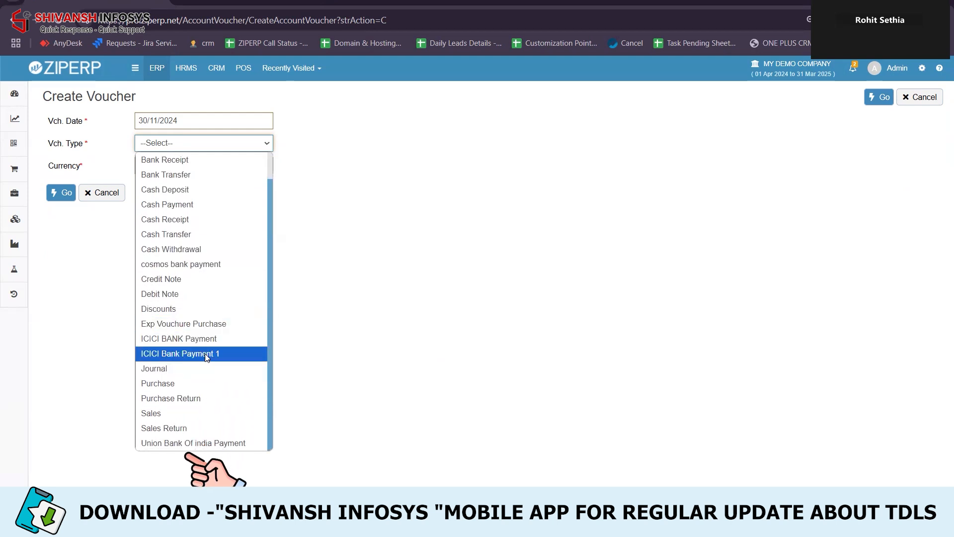
scroll(224, 219, "up", 1)
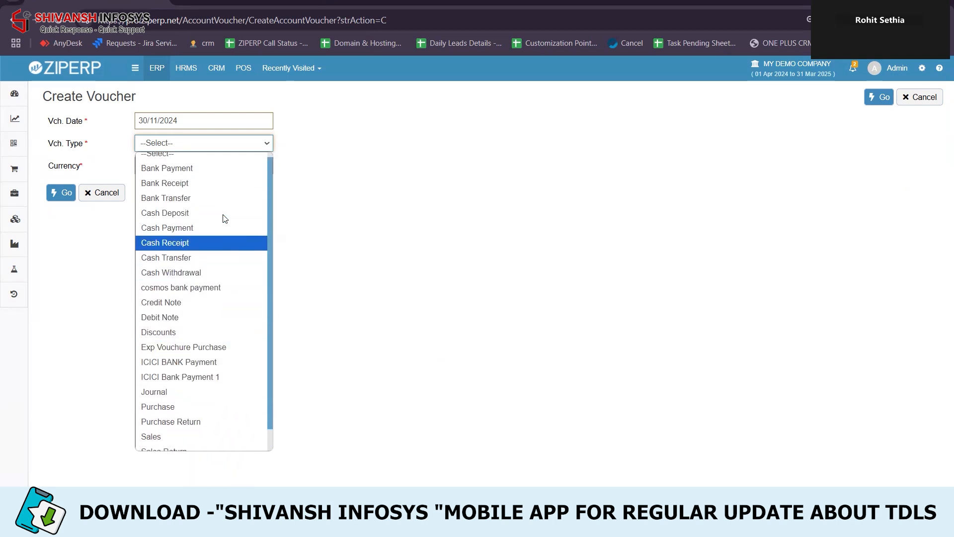
left_click(221, 174)
left_click(61, 193)
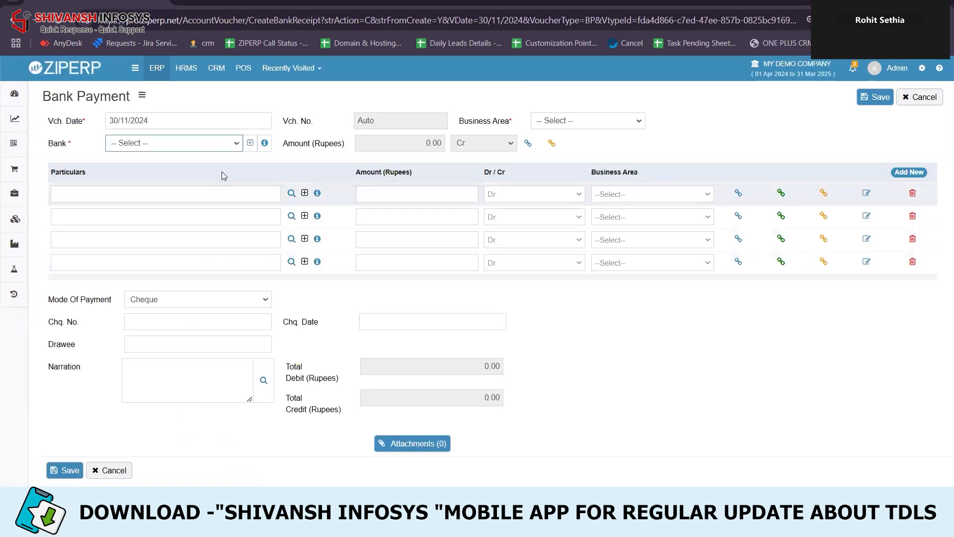
Set the paying bank of the voucher to HDFC BANK
triple_click(61, 142)
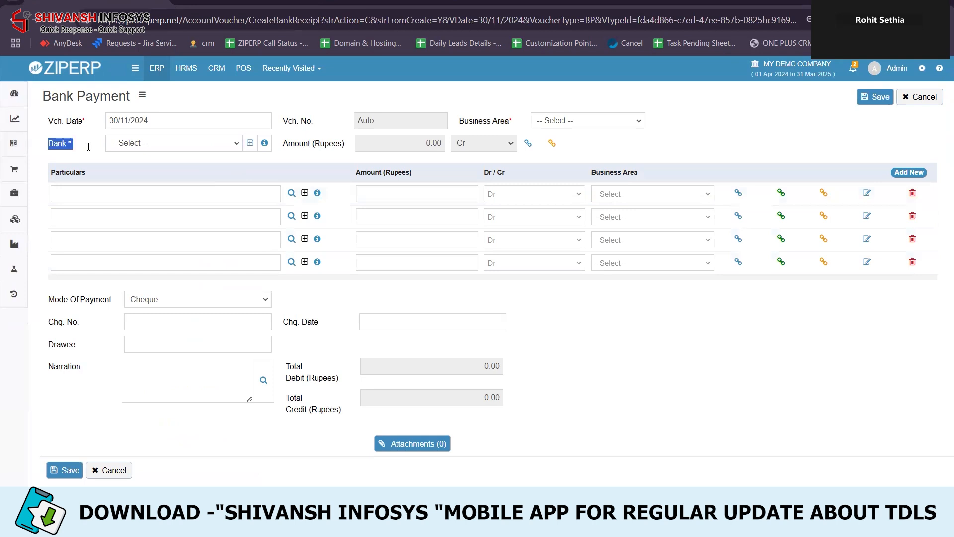
left_click(154, 146)
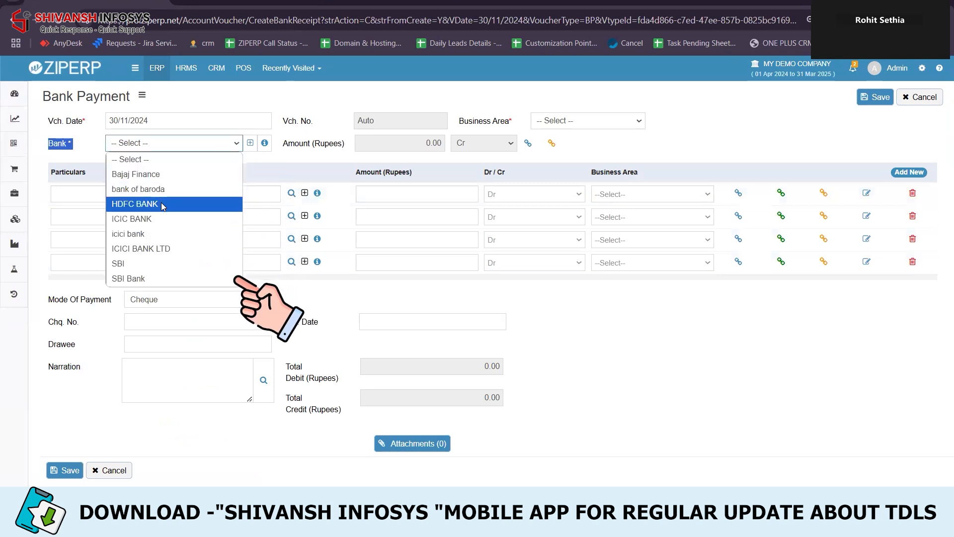
left_click(161, 203)
Search accounts for "ban" in the first particulars row and pick a matching customer account
left_click(160, 193)
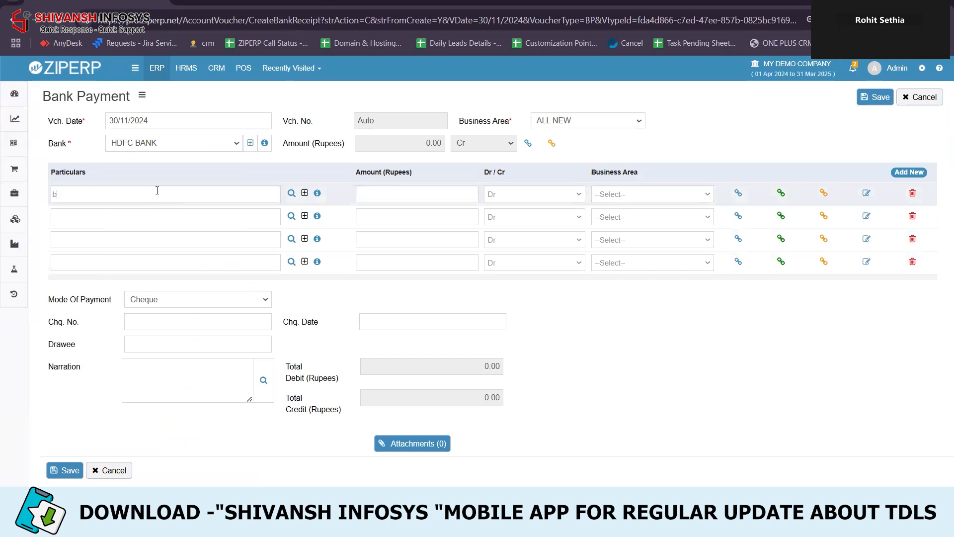
type("ban")
key("Down")
key("Down")
key("Down")
key("Up")
key("Up")
key("Return")
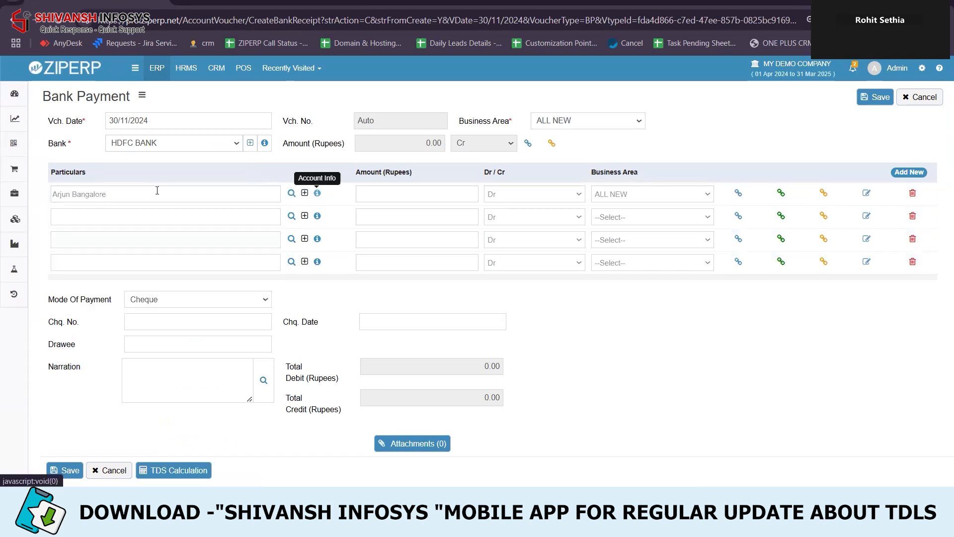
Check the closing balance in the selected customer's account info and close it
left_click(317, 193)
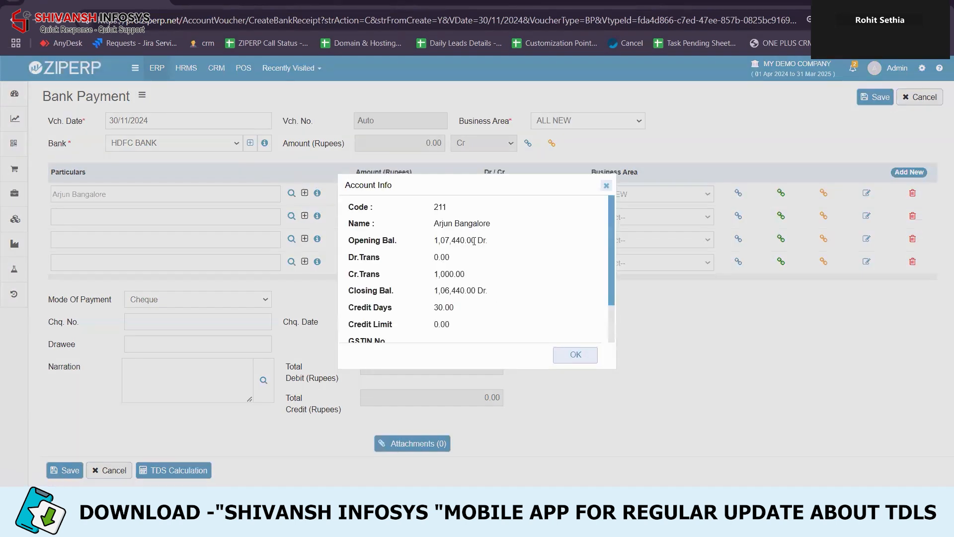
left_click_drag(433, 295, 475, 293)
left_click_drag(534, 356, 575, 363)
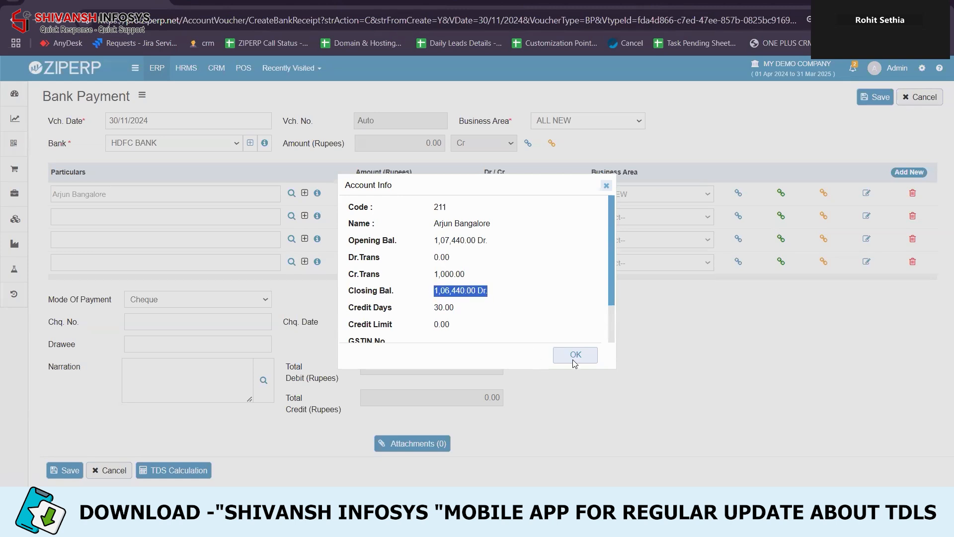
left_click(574, 362)
Replace the account in the first particulars row with Bangalore Vendor
left_click_drag(213, 195, 35, 192)
type("ban")
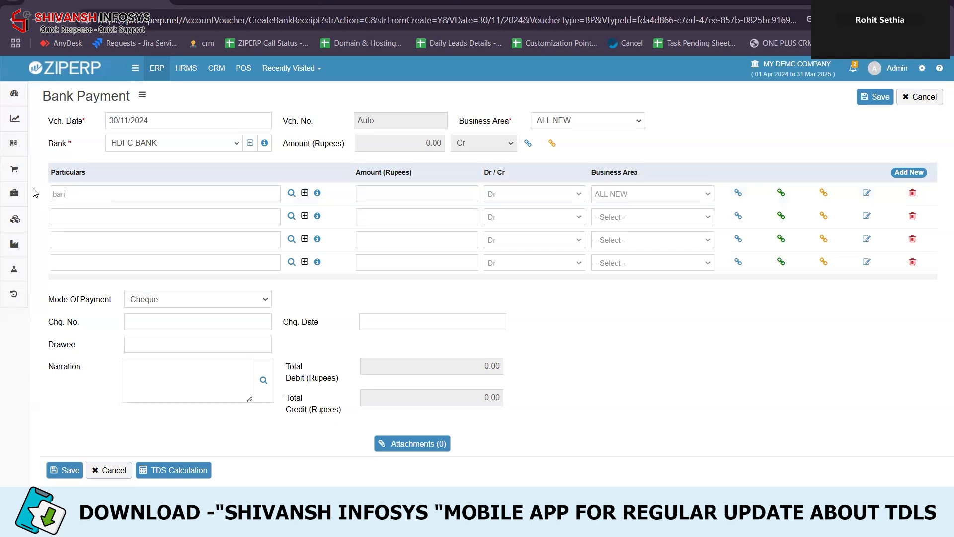
key("Down")
key("Down")
key("Down")
key("Return")
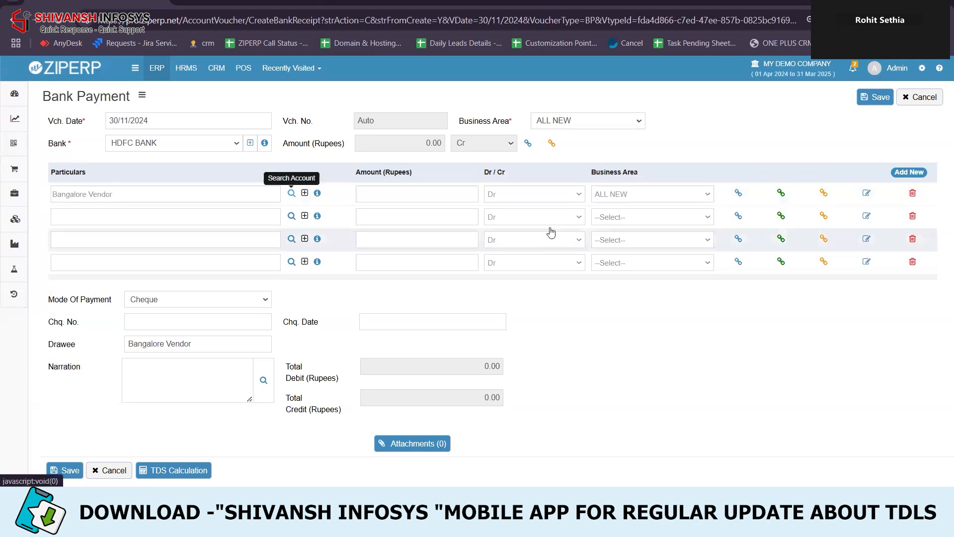
key("Tab")
key("Tab")
key("Return")
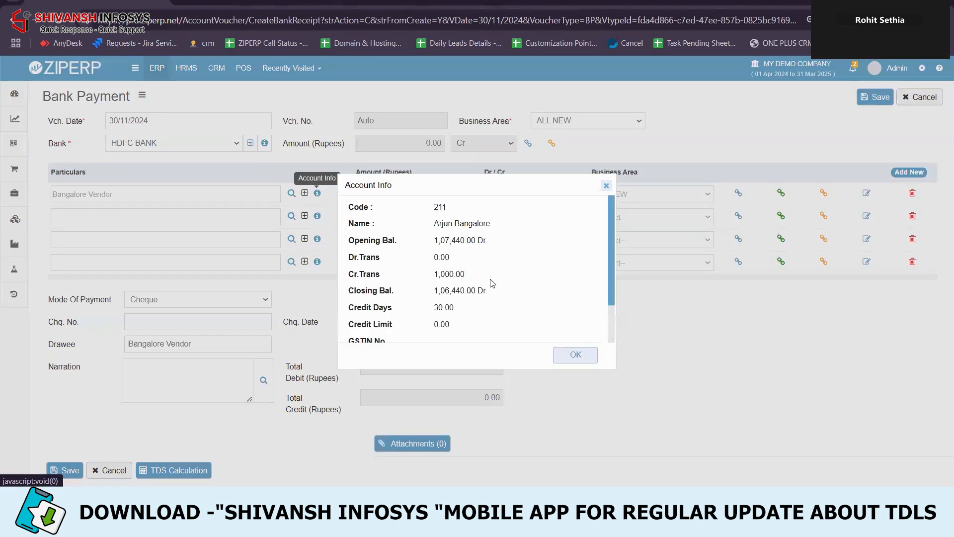
left_click_drag(435, 299, 501, 299)
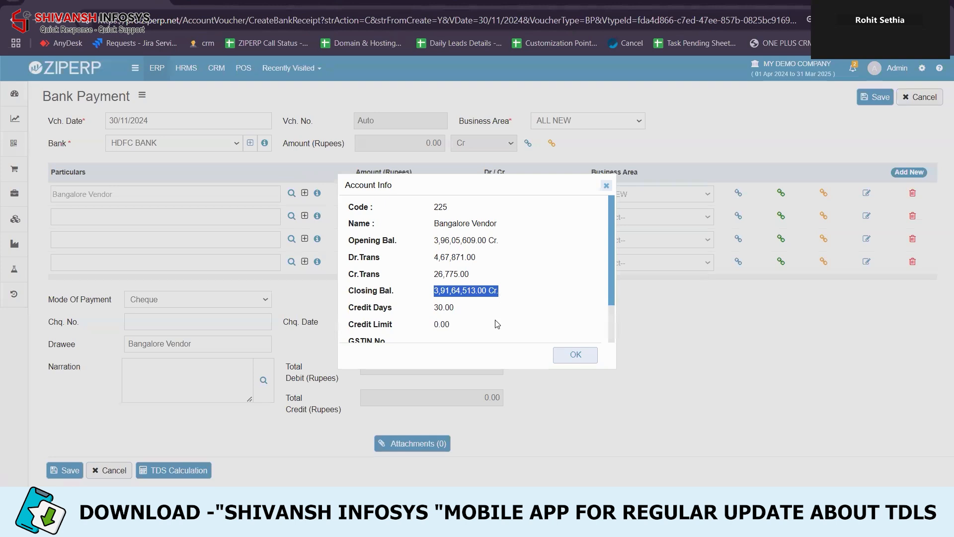
left_click(575, 355)
Adjust the Bangalore Vendor payment in full against the pending bill references 843t972t/2020 and VEND-0009/2020
left_click(457, 198)
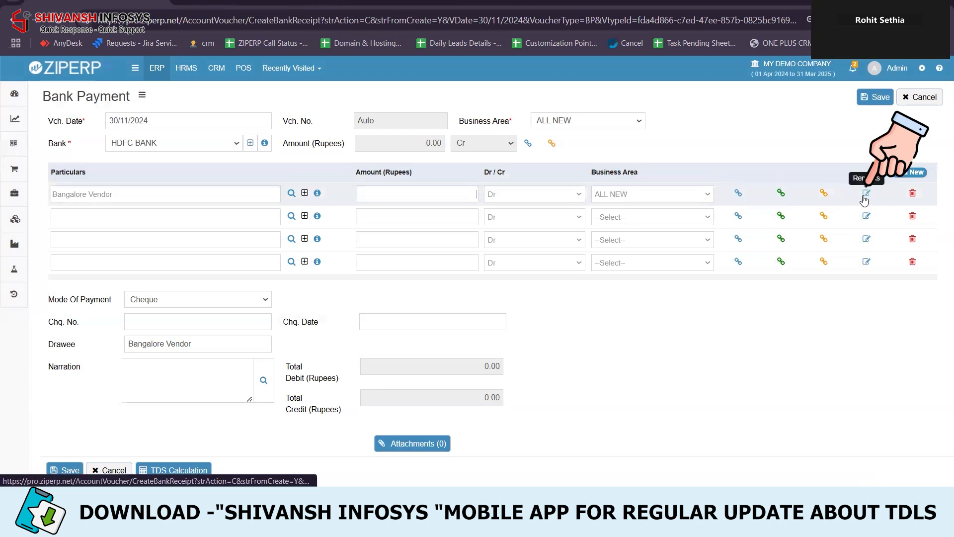
left_click(738, 193)
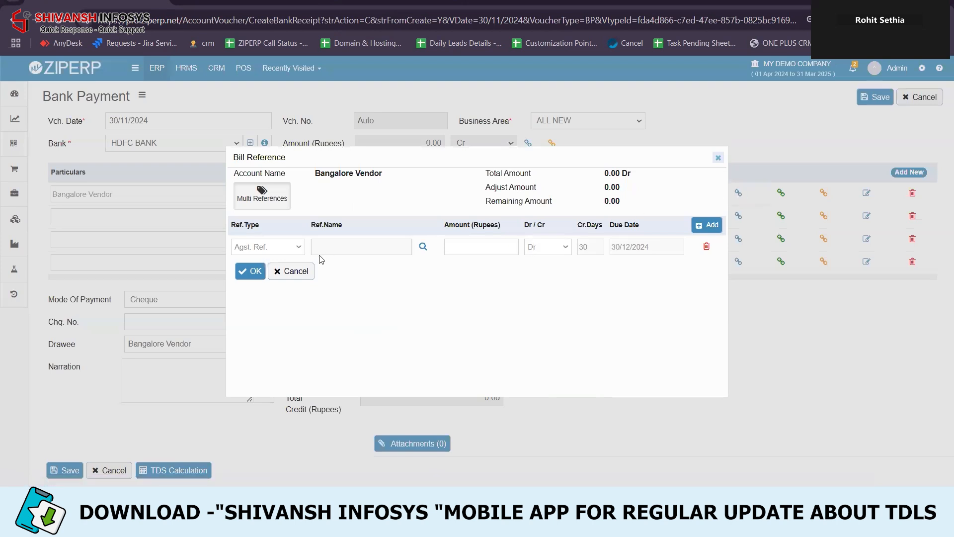
left_click(273, 204)
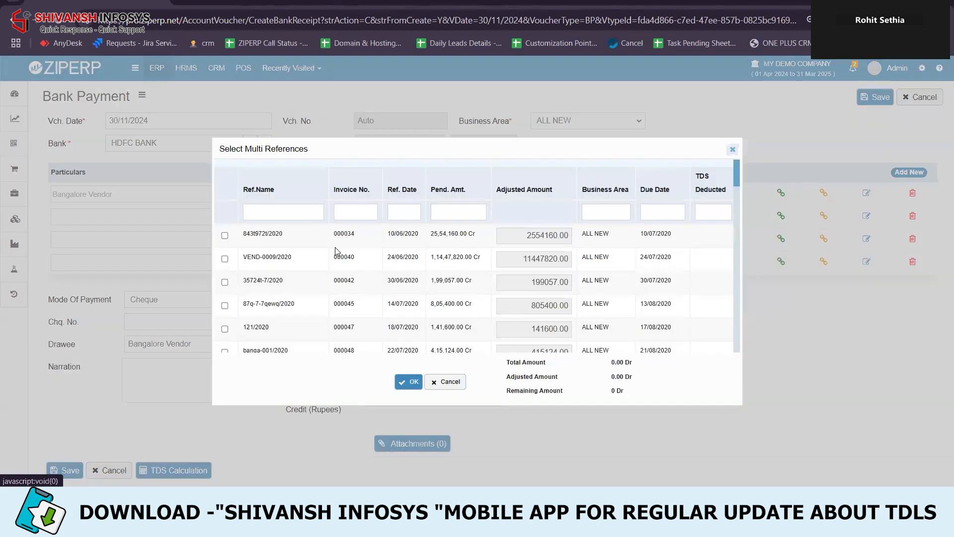
left_click(225, 236)
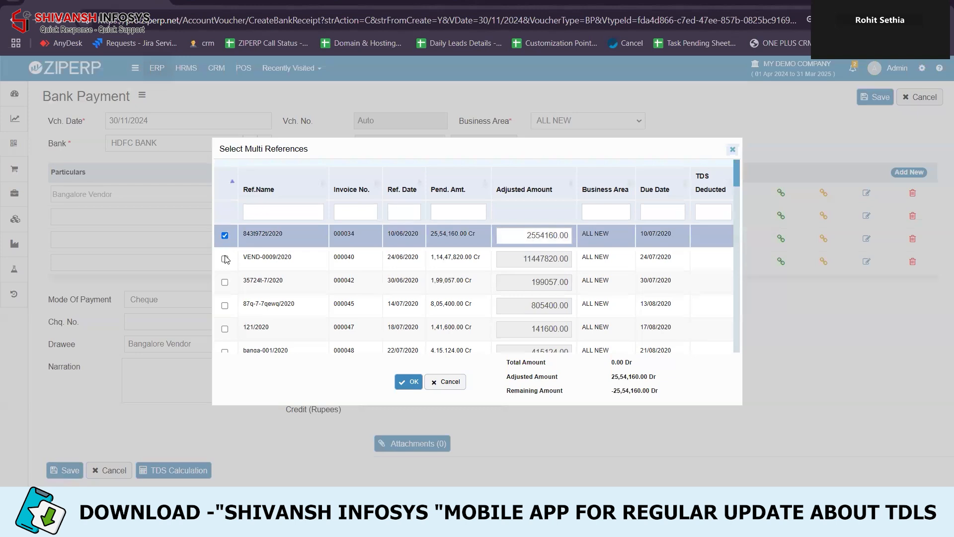
left_click(225, 259)
left_click(408, 381)
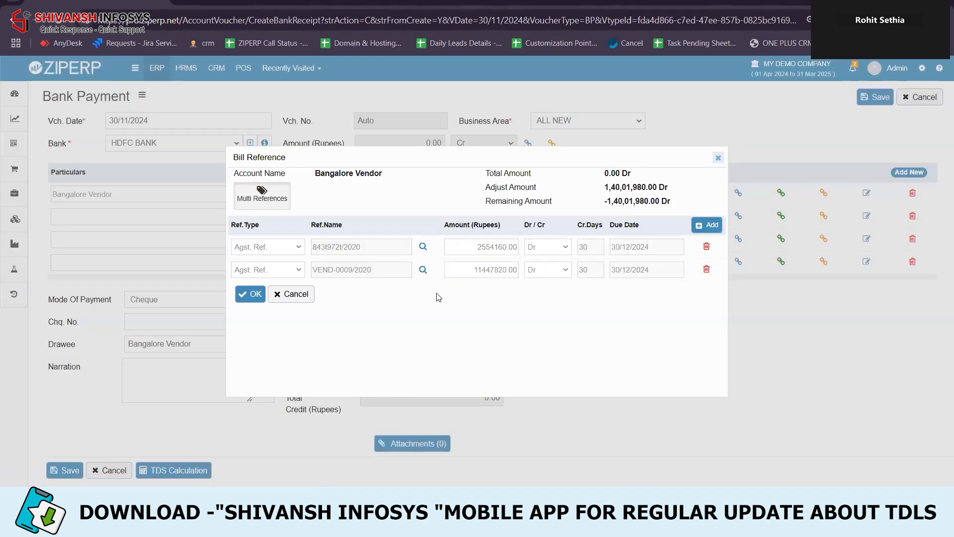
left_click(252, 294)
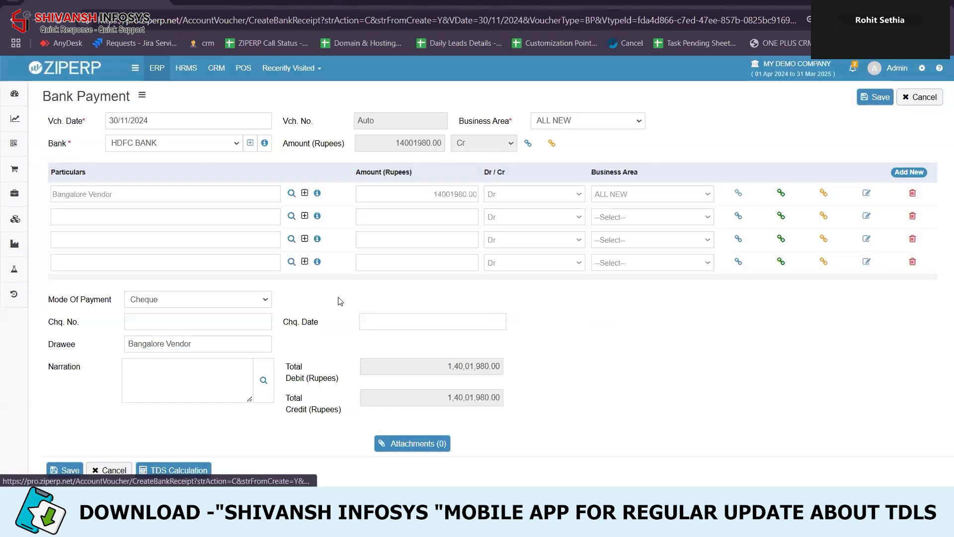
Set the voucher's mode of payment to NEFT
left_click(437, 199)
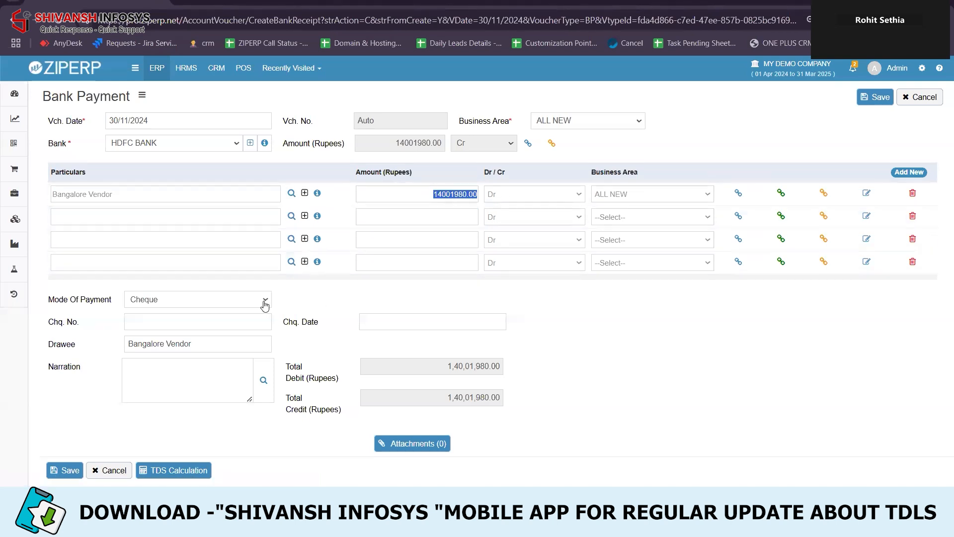
triple_click(103, 297)
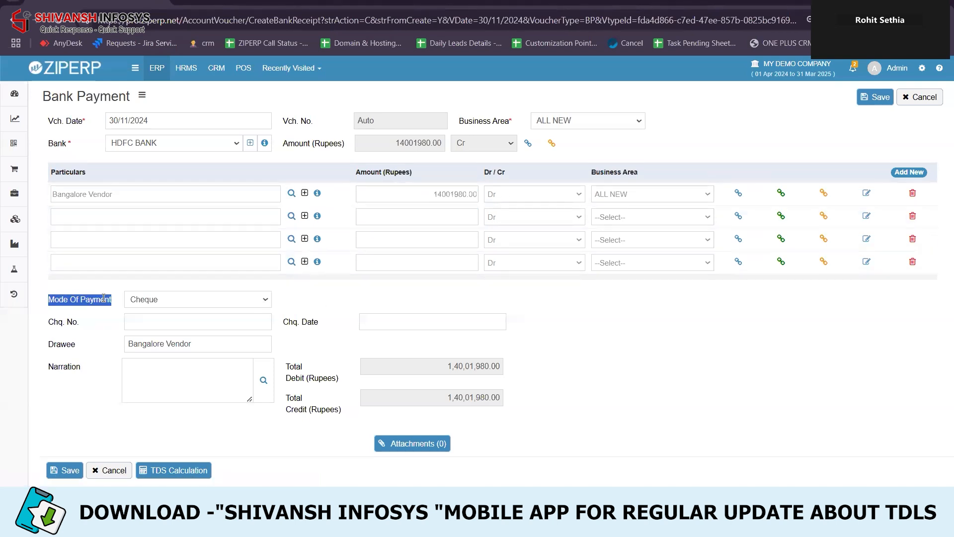
left_click(193, 316)
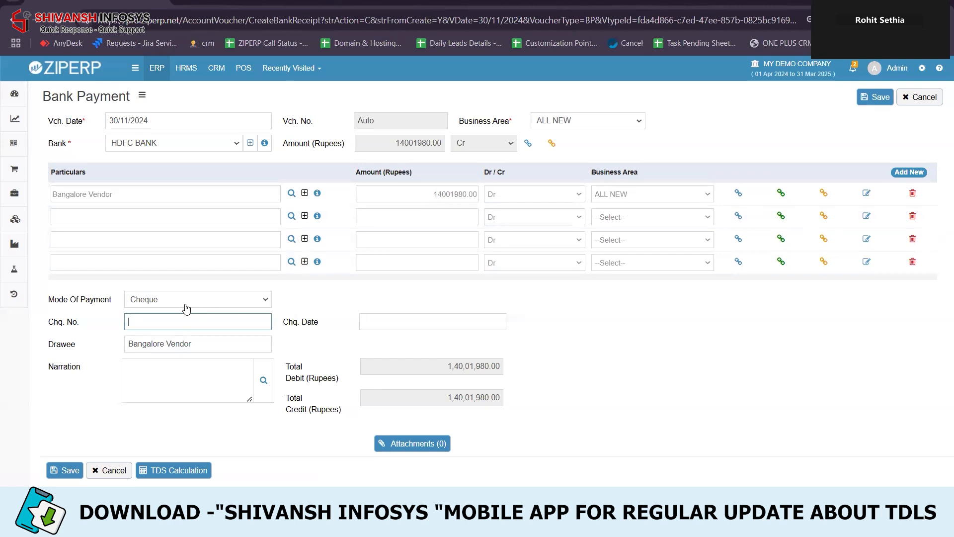
left_click(169, 302)
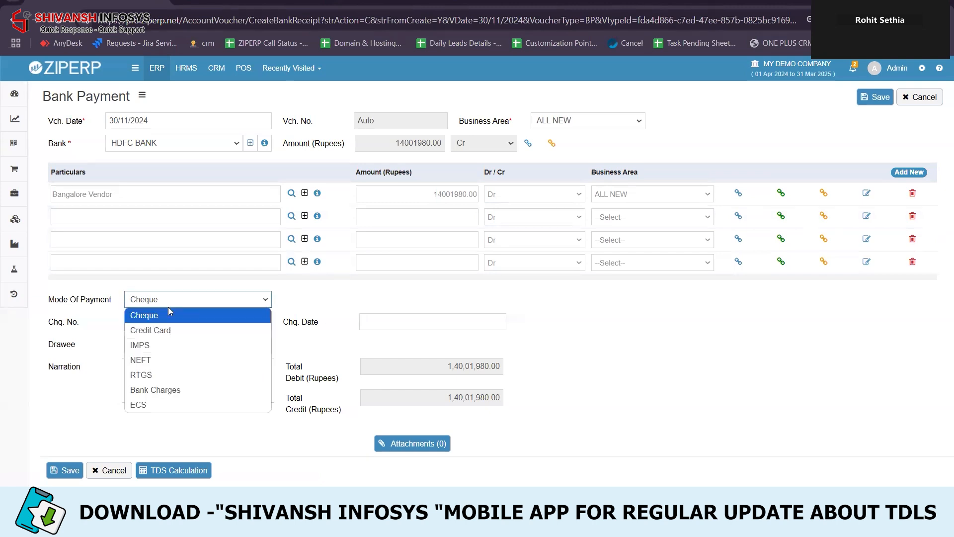
left_click(167, 361)
Look at the voucher's attachment options without adding a file, and save the bank payment voucher
left_click(156, 375)
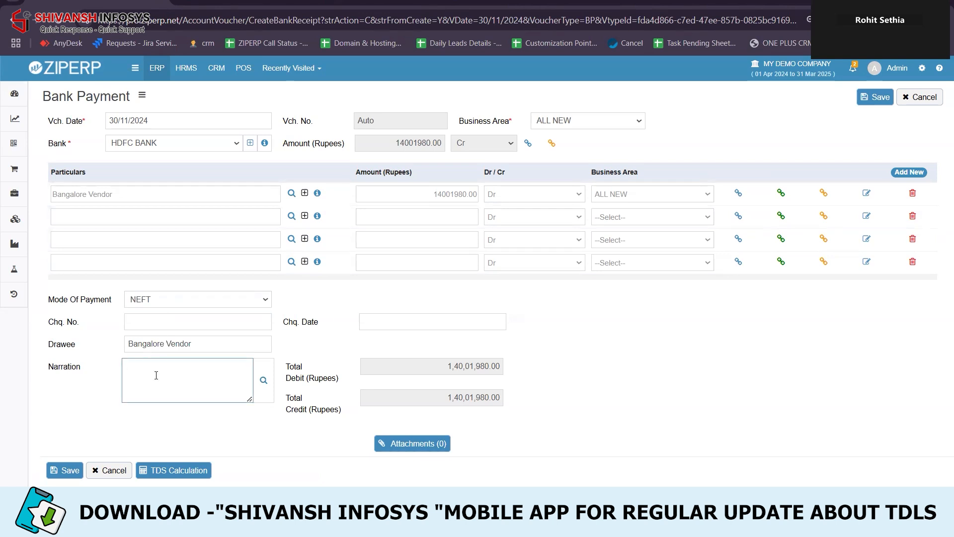
left_click(414, 444)
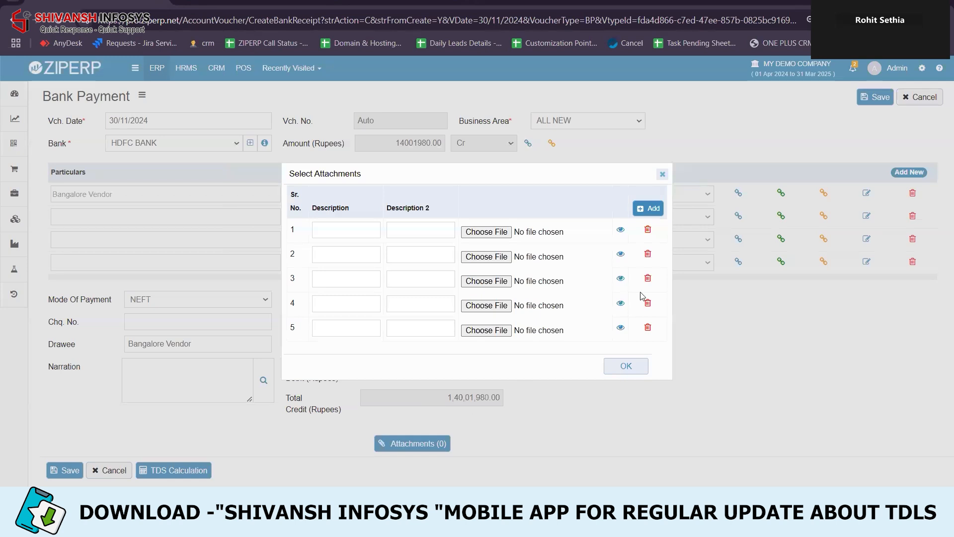
left_click(663, 176)
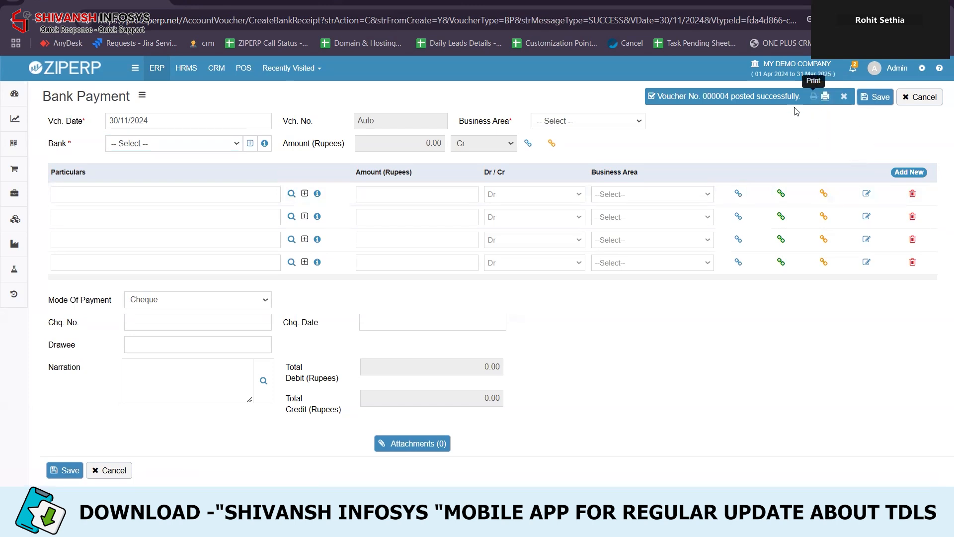
View the printout of the posted bank payment voucher and return to the voucher list
left_click(813, 97)
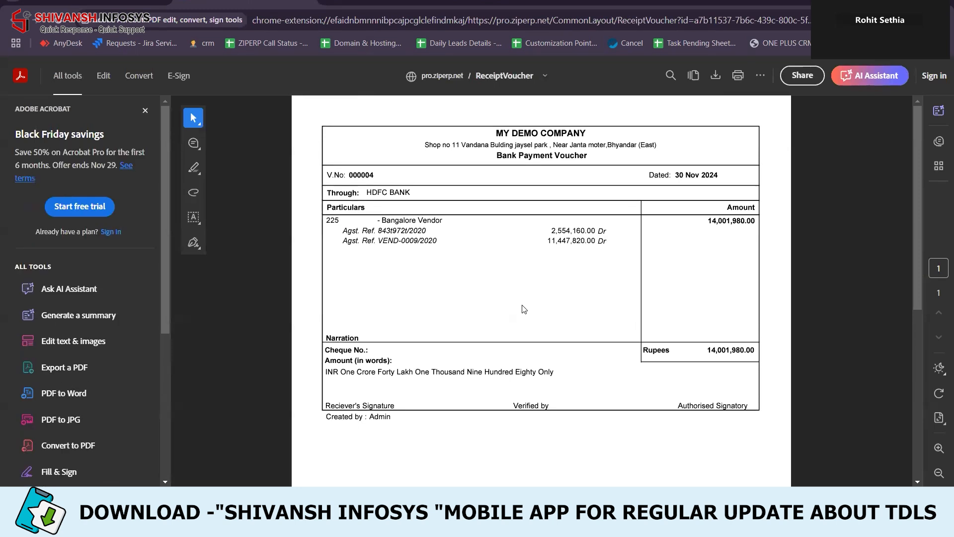
left_click(119, 2)
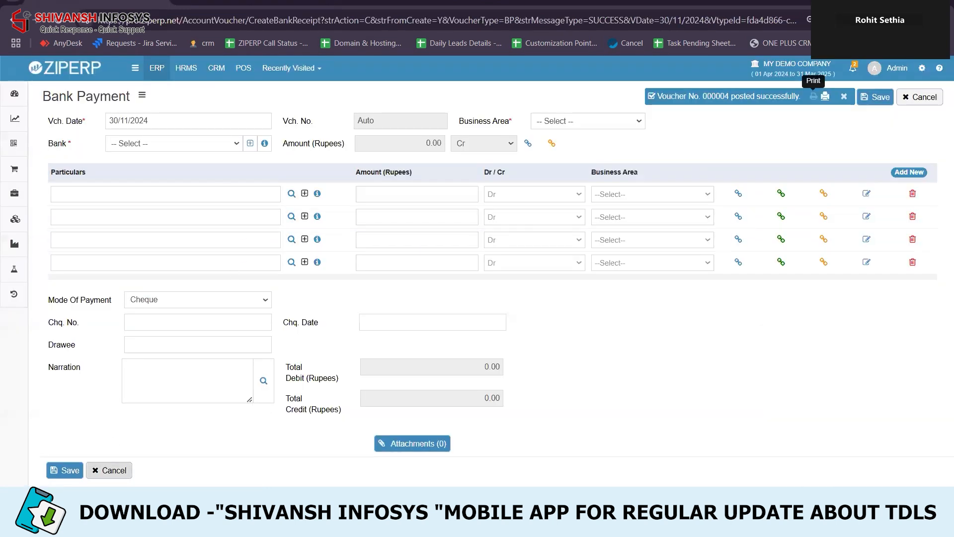
left_click(111, 470)
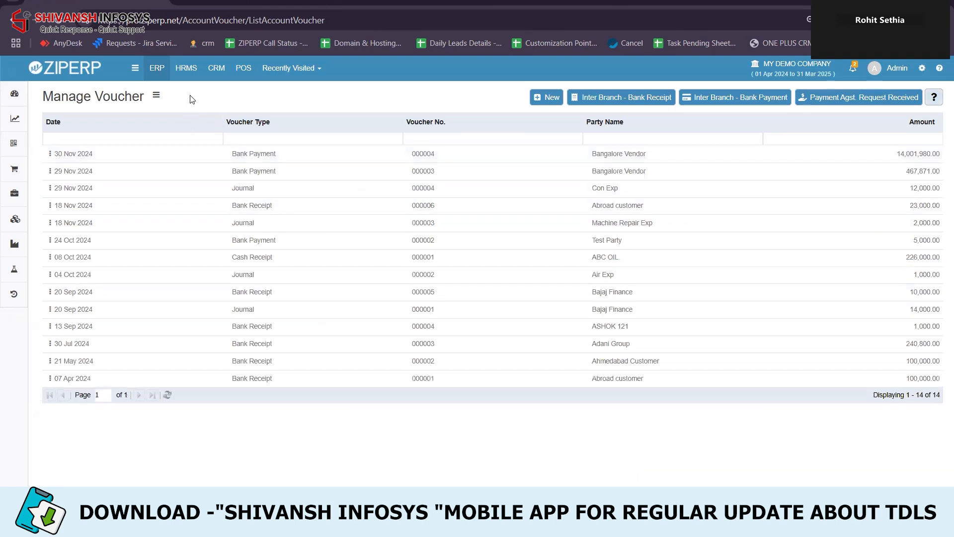
left_click(136, 71)
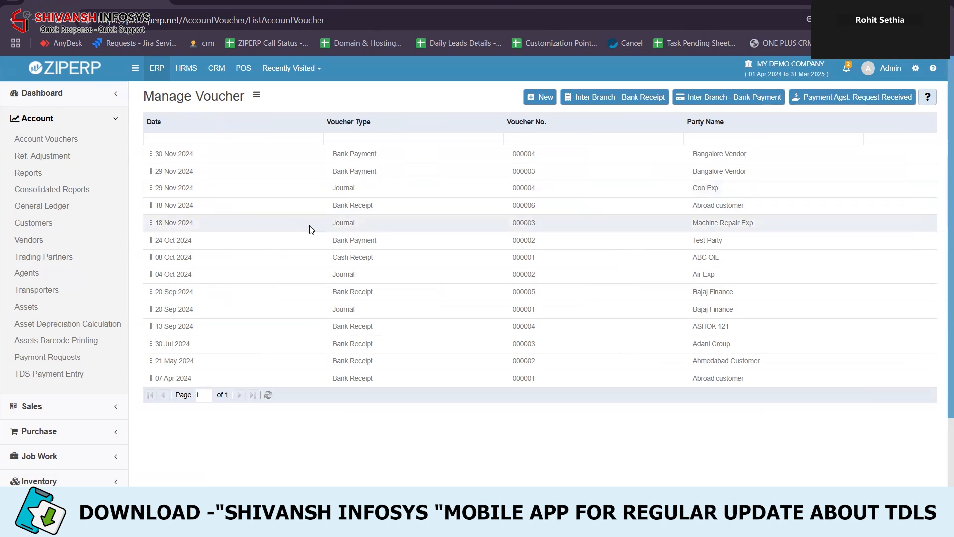
View the reference adjustment list, and open the list of accounts reports
left_click(69, 156)
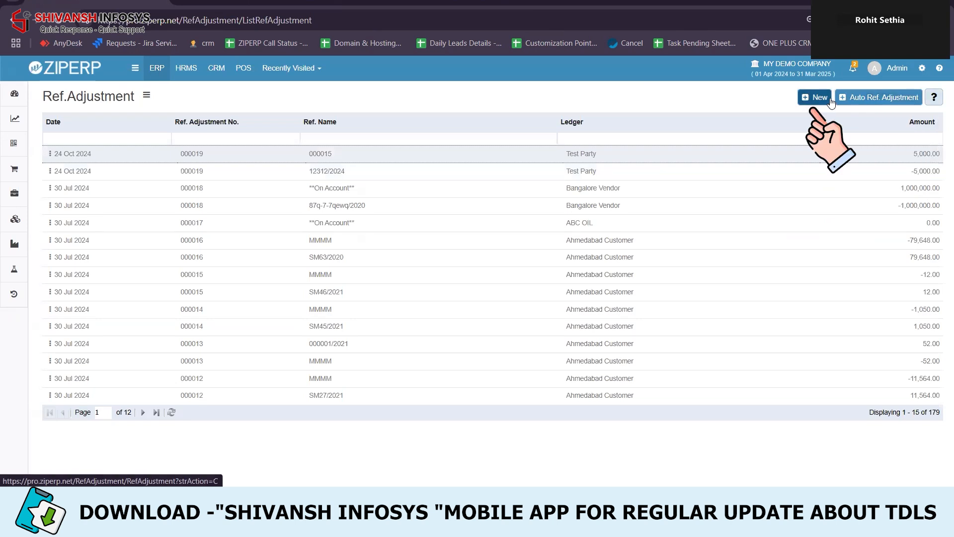
left_click(146, 94)
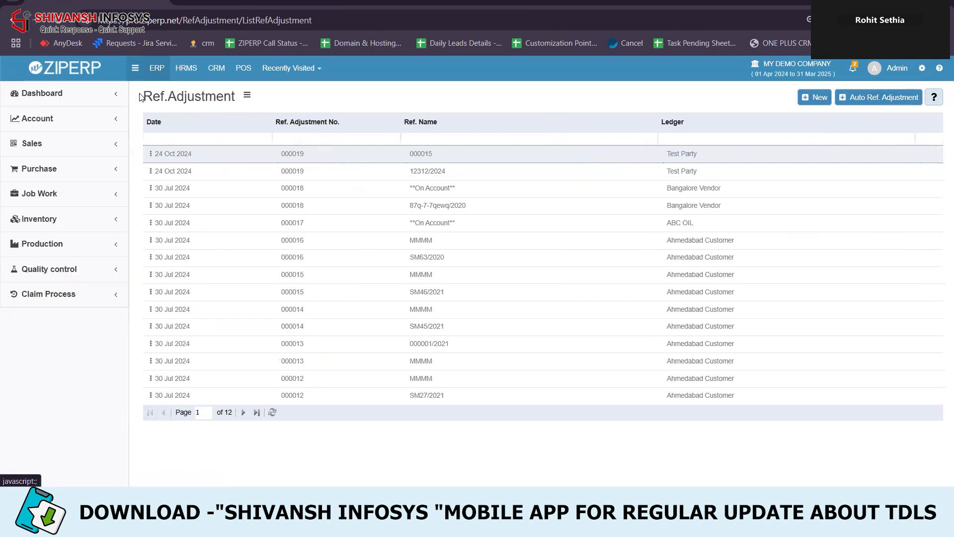
left_click(127, 123)
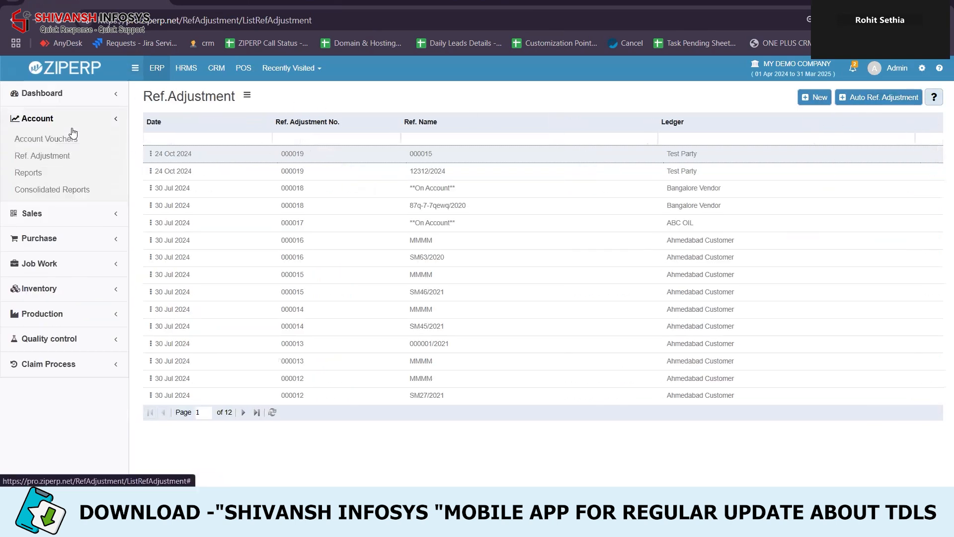
left_click(44, 178)
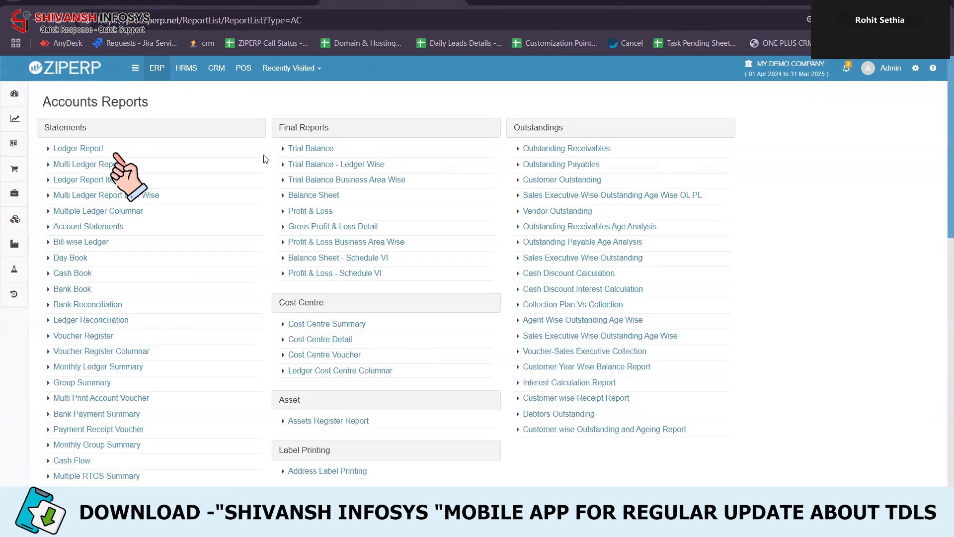
Examine the available statement reports, from Ledger Report through the day, cash and bank books to Cheque Deposit Slip
left_click_drag(92, 128, 45, 126)
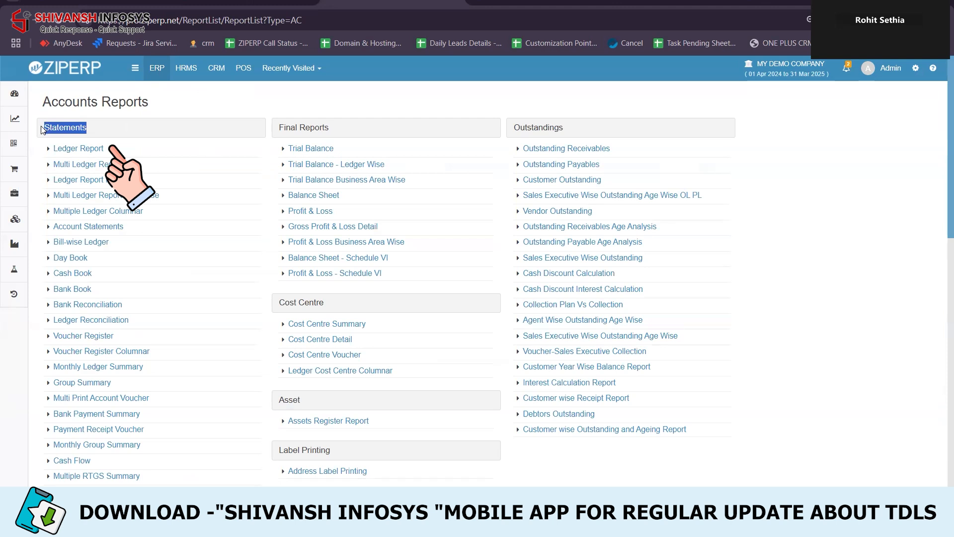
left_click_drag(103, 148, 52, 148)
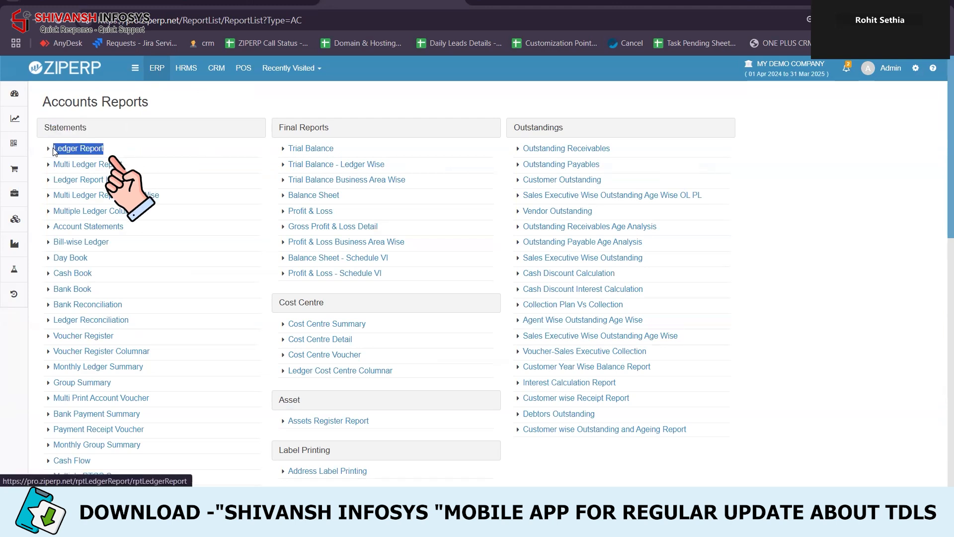
left_click_drag(122, 164, 51, 164)
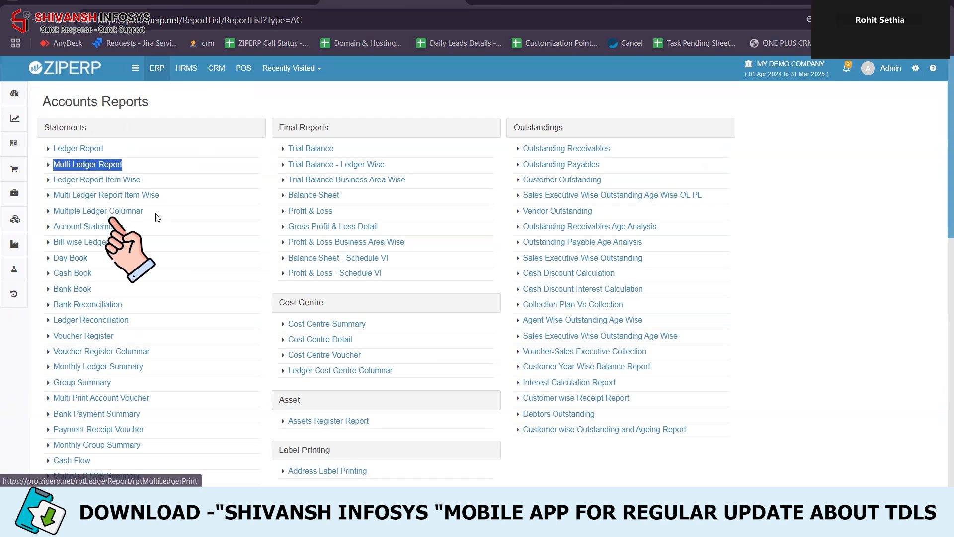
left_click(122, 230)
left_click_drag(122, 229, 52, 227)
left_click_drag(109, 242, 51, 244)
left_click_drag(95, 290, 50, 257)
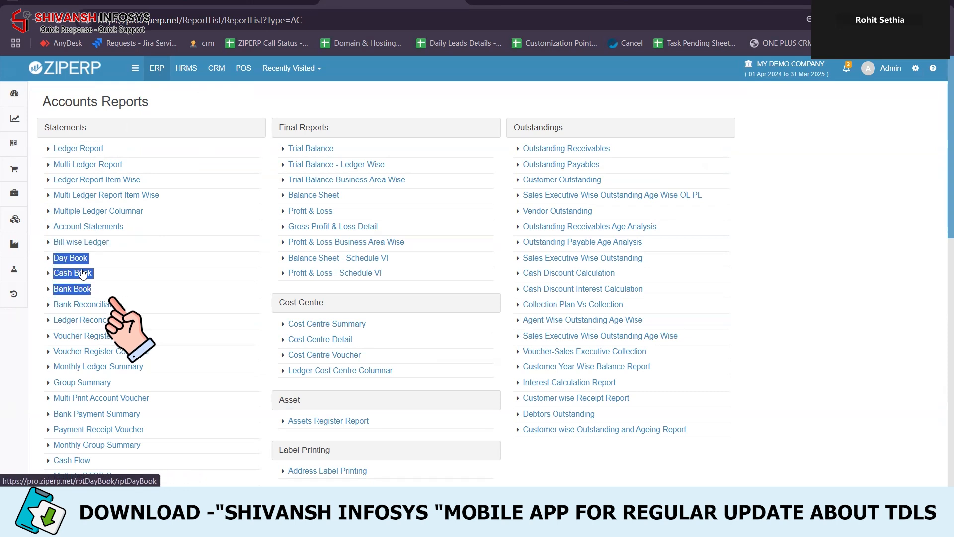
left_click_drag(133, 308, 52, 309)
left_click_drag(165, 325, 48, 321)
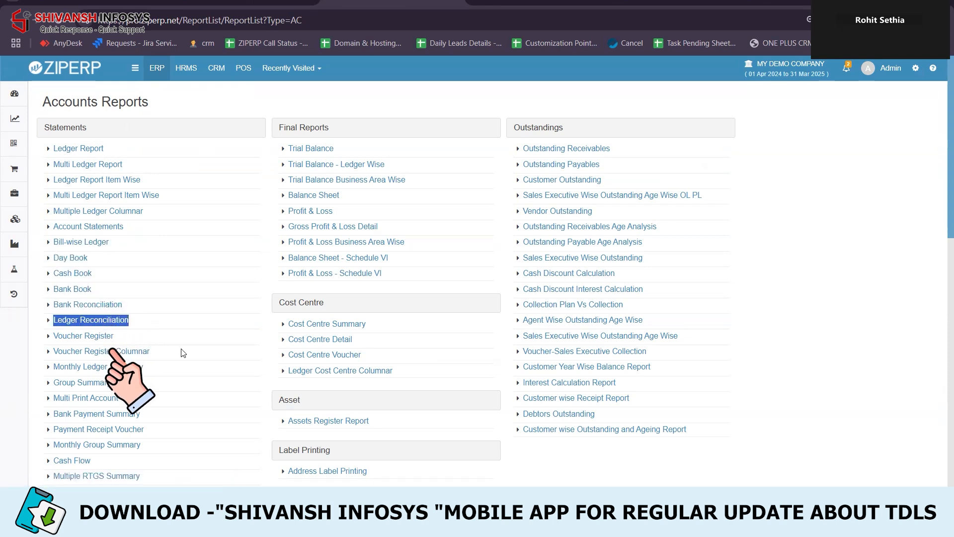
left_click(155, 358)
left_click_drag(155, 355, 51, 353)
scroll(167, 363, "down", 1)
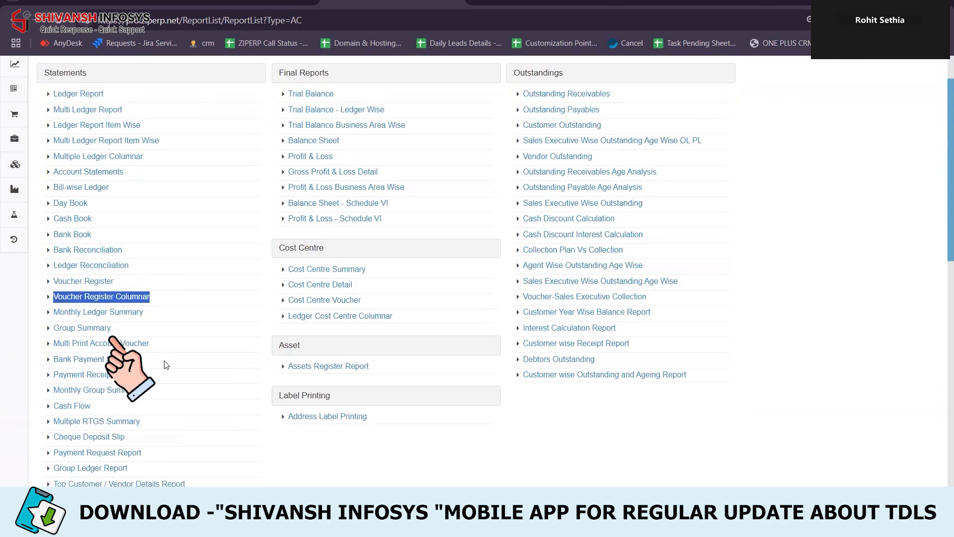
scroll(167, 363, "down", 2)
left_click_drag(91, 273, 53, 274)
left_click_drag(140, 290, 51, 295)
left_click_drag(125, 304, 55, 305)
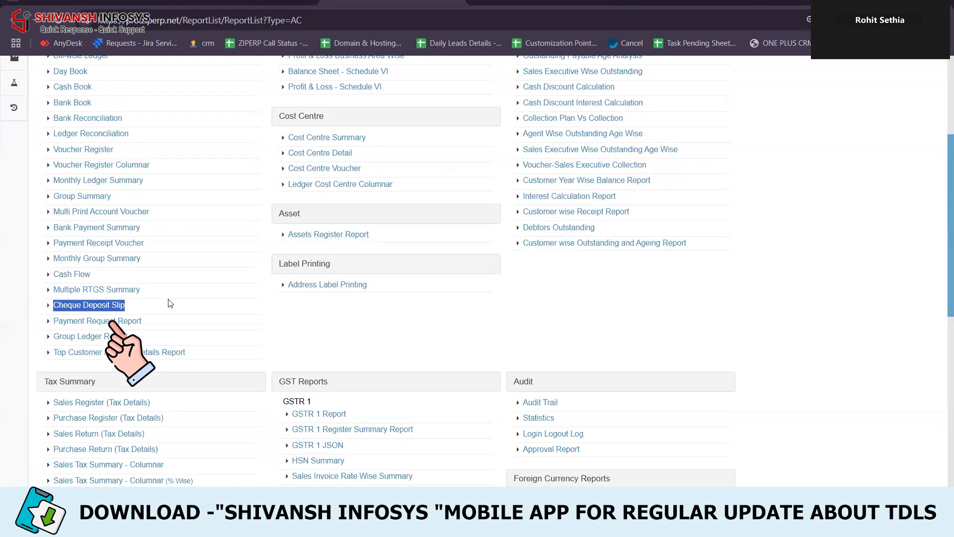
scroll(171, 303, "up", 4)
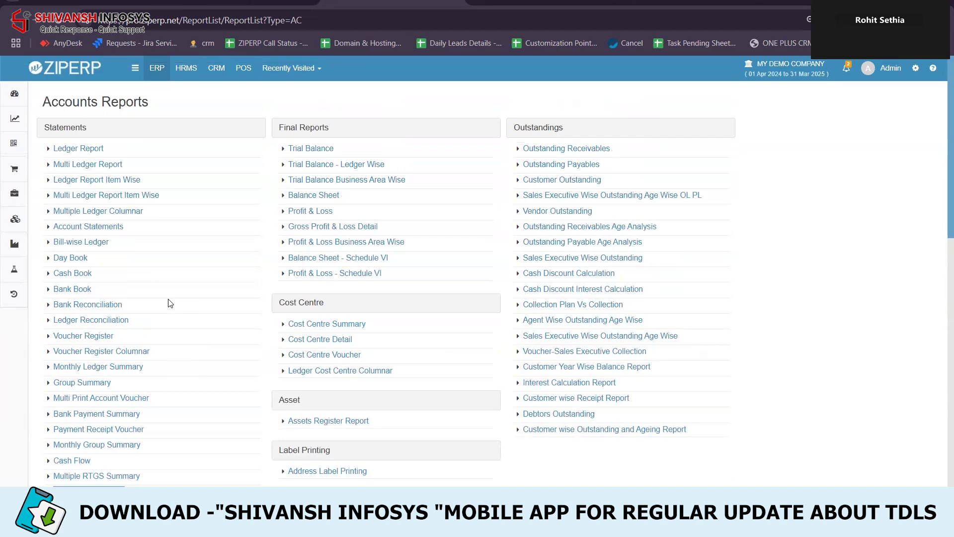
Open the Ledger Report and choose Bangalore Vendor as the account
left_click(101, 149)
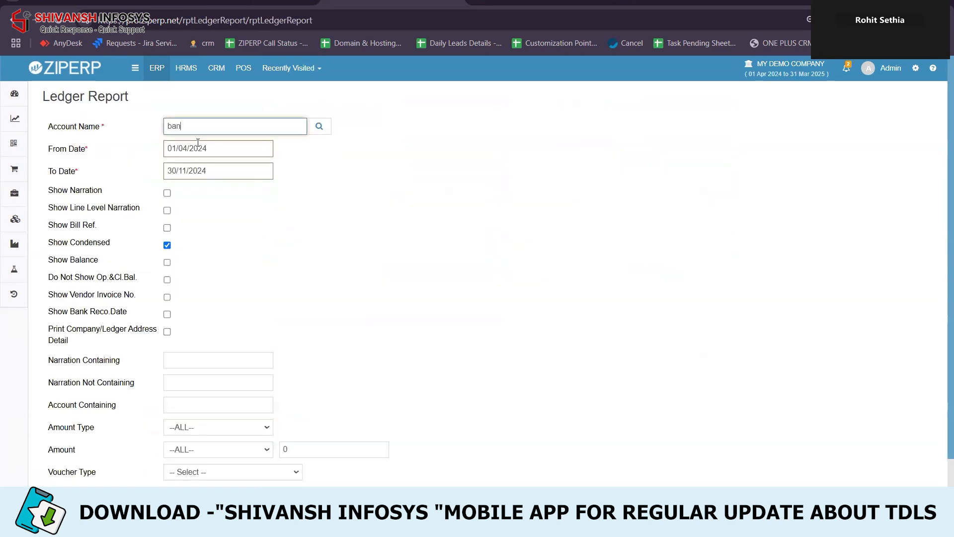
type("ban")
key("Down")
key("Tab")
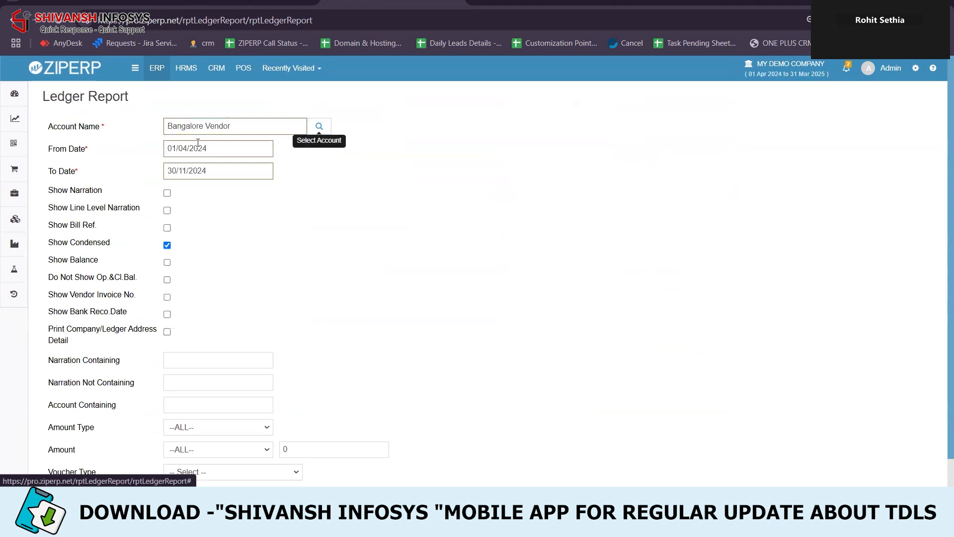
triple_click(79, 150)
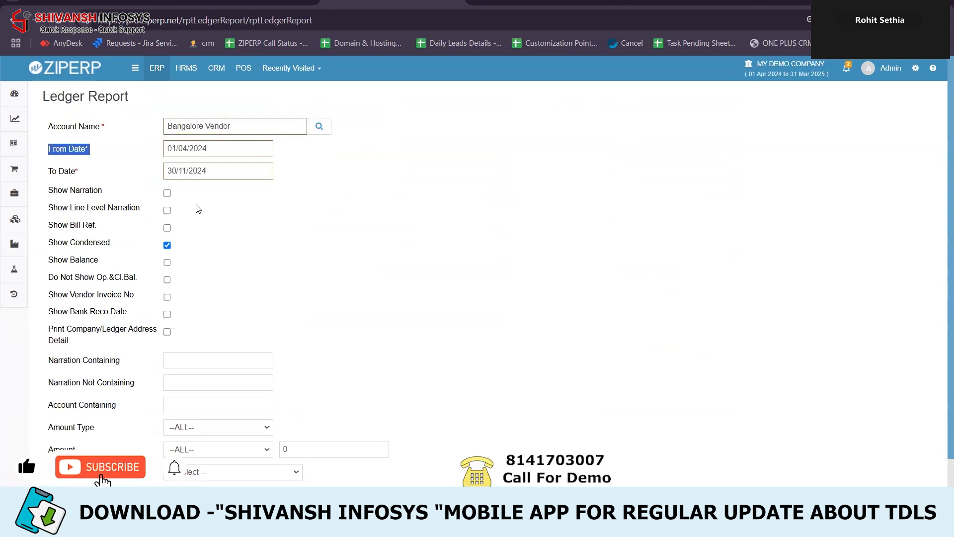
Include bill references and the balance in the ledger report, and generate it
left_click(167, 227)
left_click(167, 263)
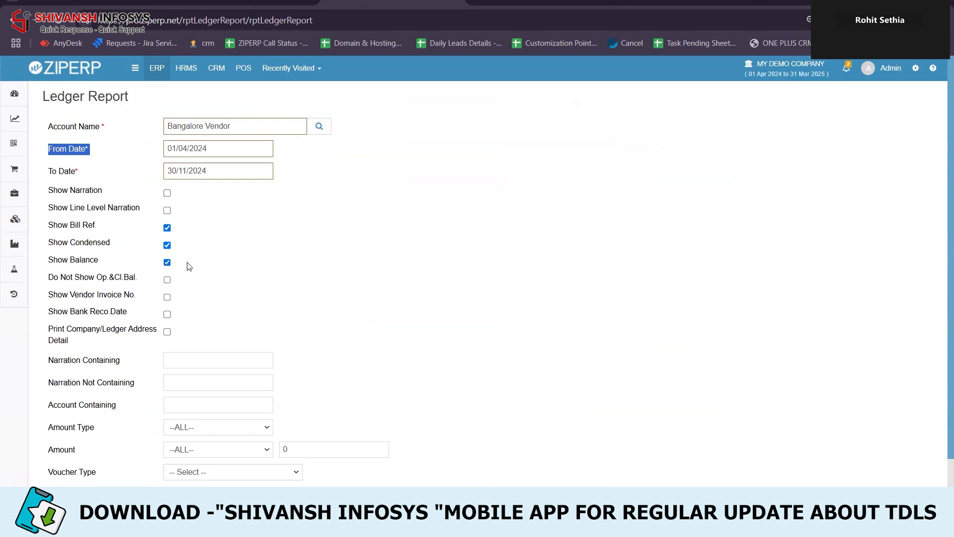
scroll(189, 267, "down", 1)
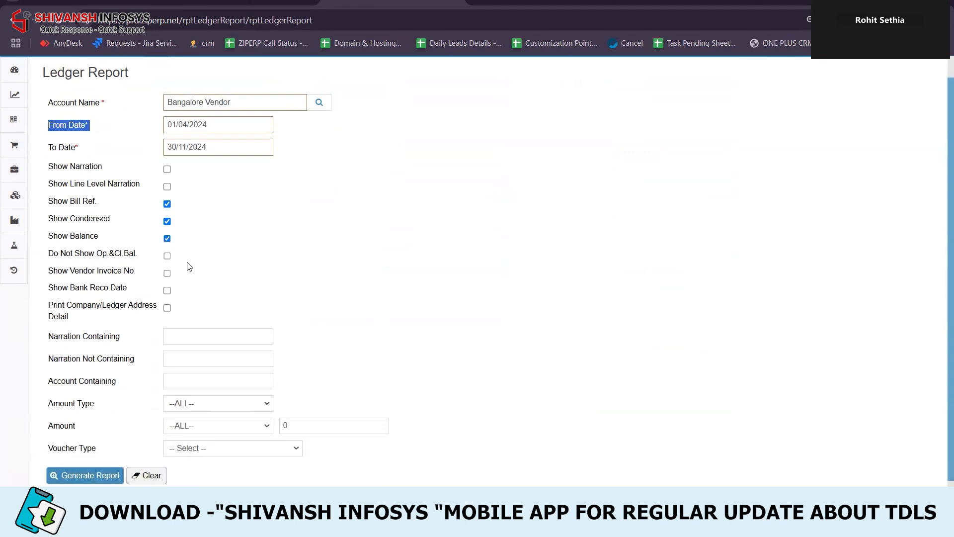
left_click(85, 468)
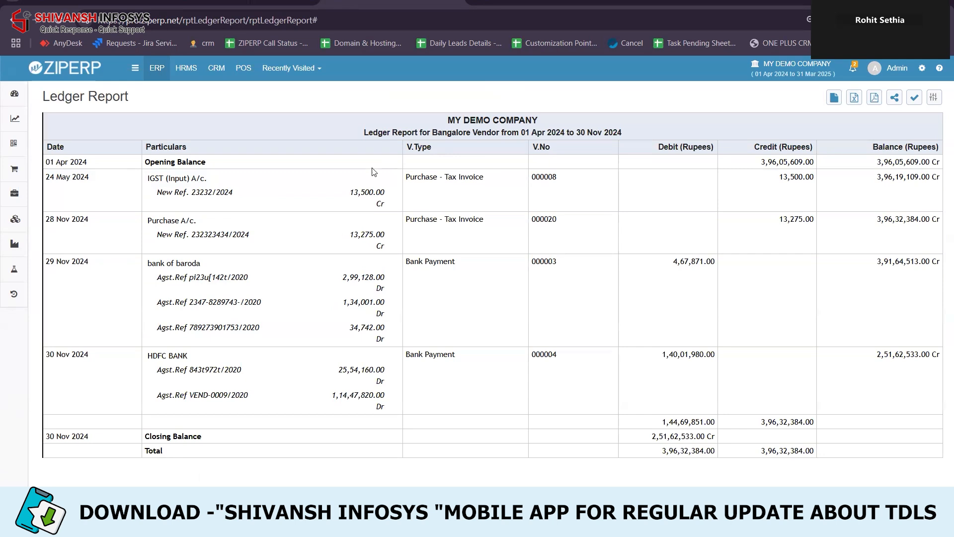
View the 24 May 2024 purchase invoice from the ledger, and view the ledger confirmation letter as a PDF
left_click(281, 192)
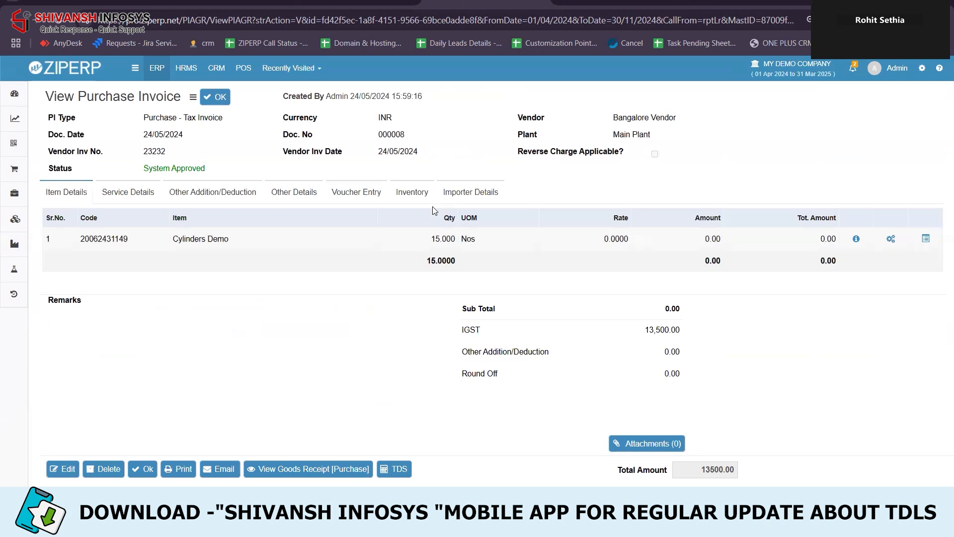
left_click(384, 2)
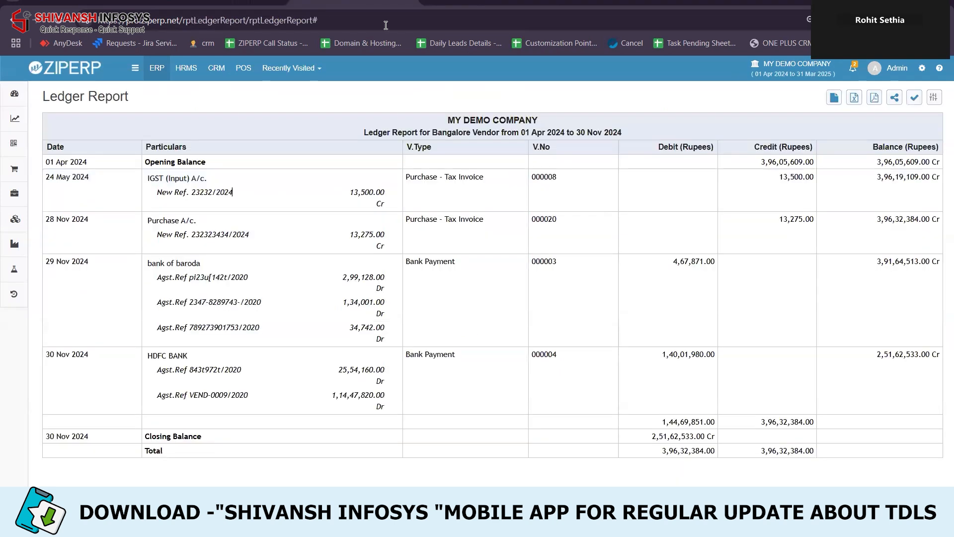
left_click(892, 100)
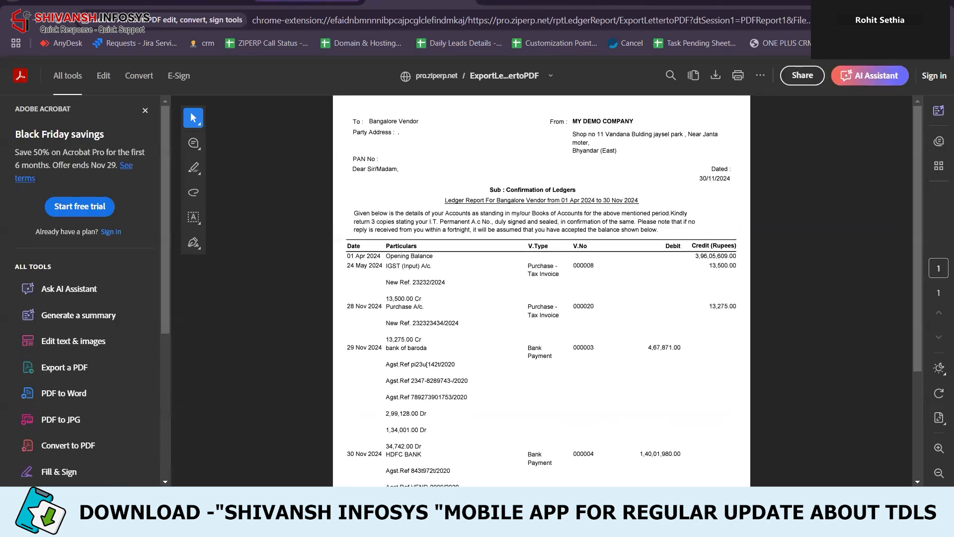
left_click(308, 1)
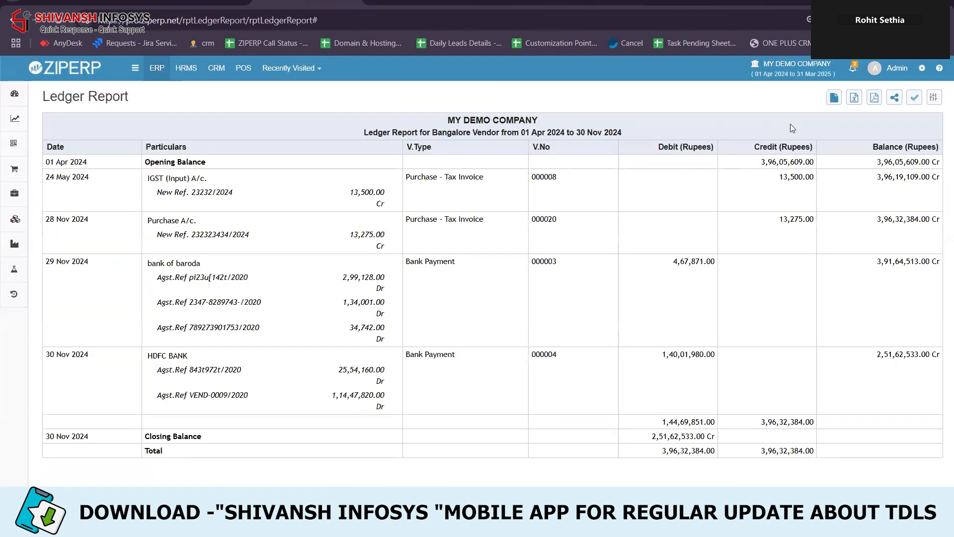
Open the Bill Wise Ledger for Bangalore Vendor from the ledger report and look through its pending bills
left_click(837, 102)
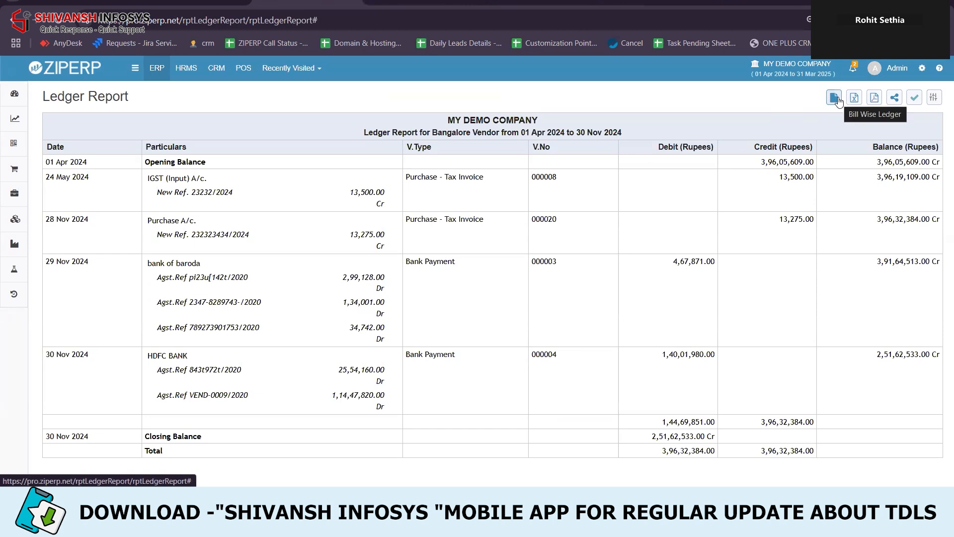
left_click(837, 103)
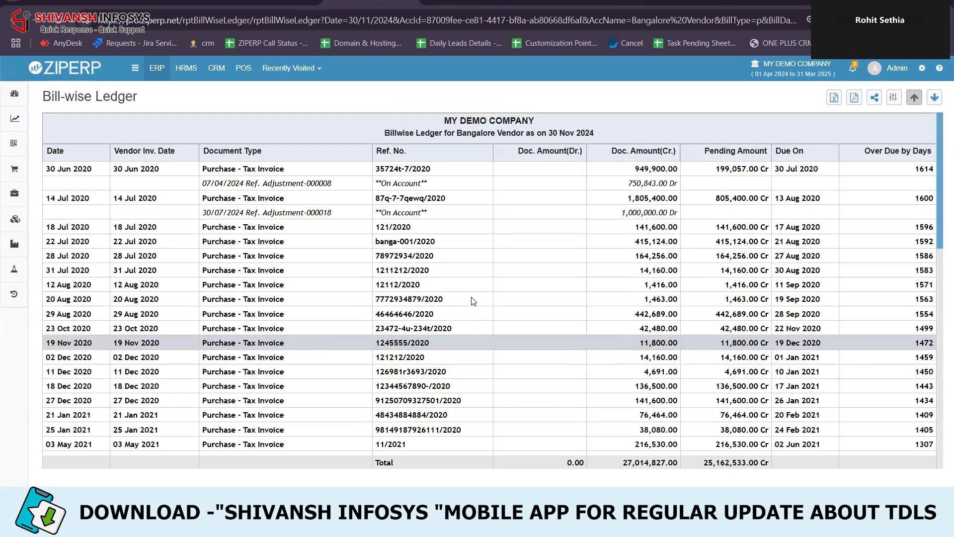
scroll(472, 301, "down", 10)
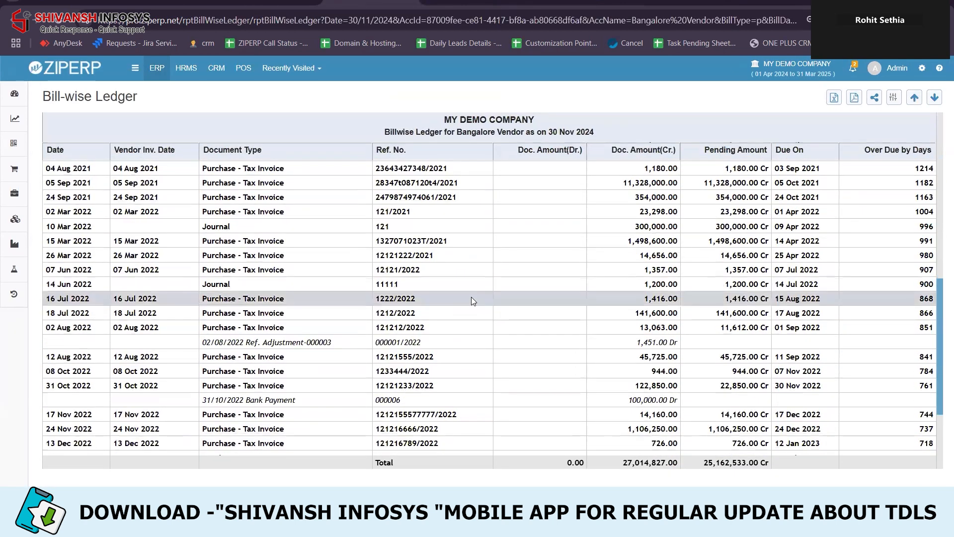
scroll(472, 301, "up", 5)
scroll(472, 300, "up", 5)
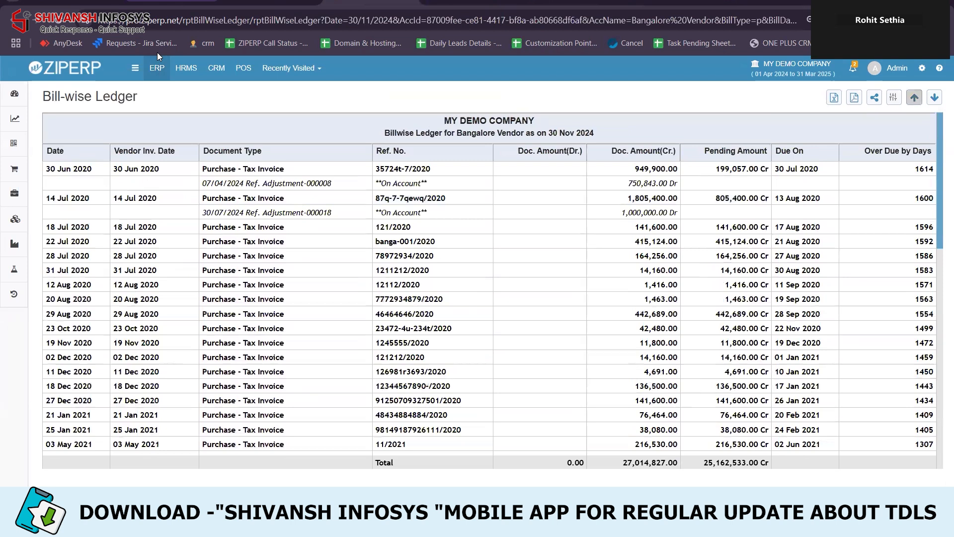
Return to the accounts reports and examine the reports offered under Final Reports and Outstandings
left_click(135, 67)
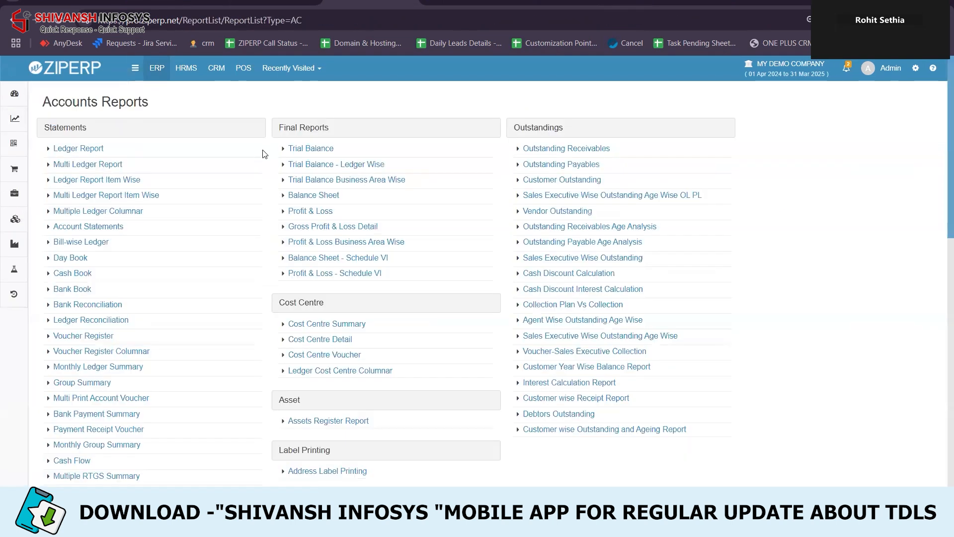
left_click_drag(297, 129, 417, 285)
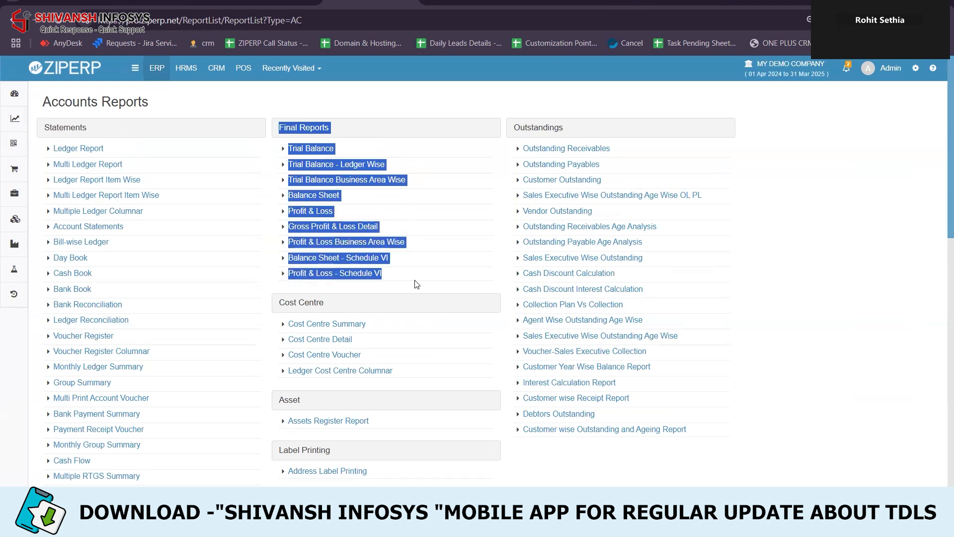
left_click(441, 247)
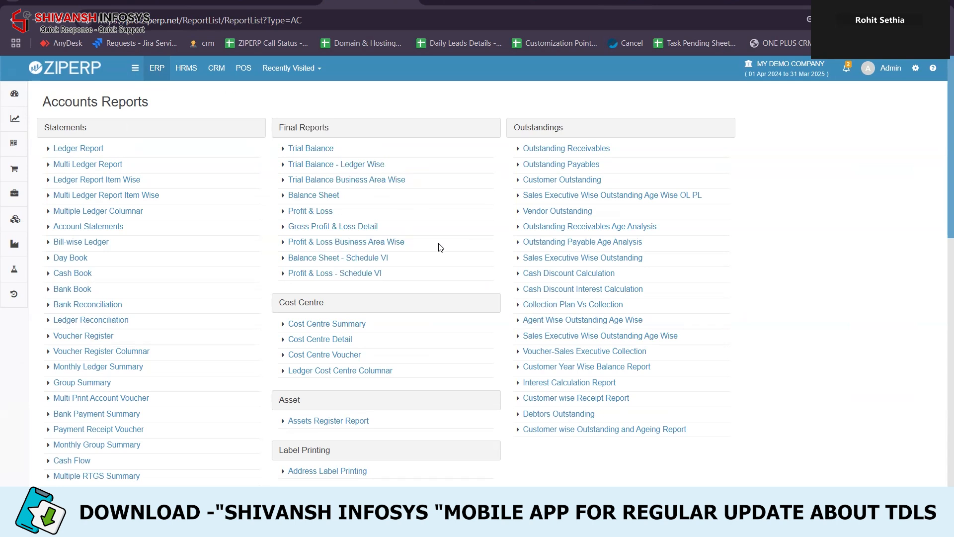
left_click_drag(564, 128, 507, 132)
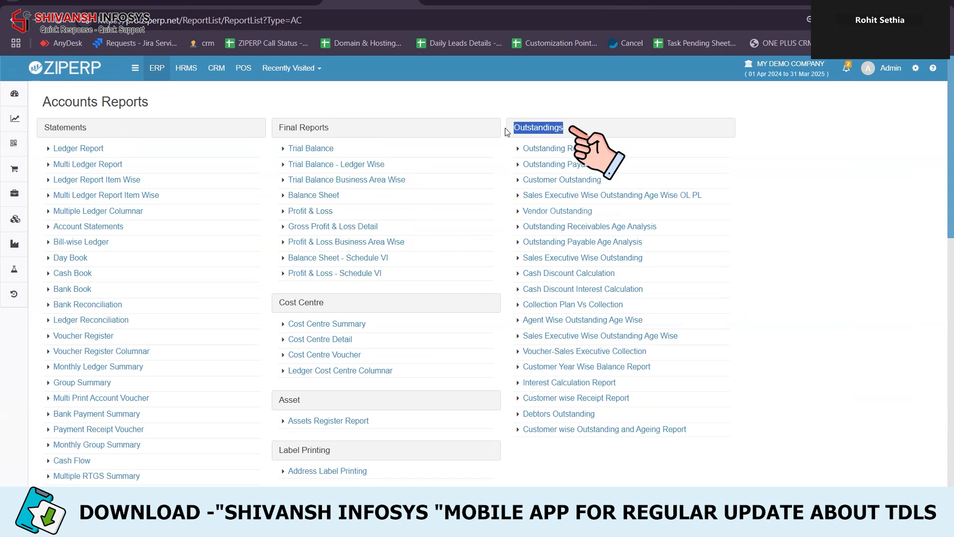
left_click(625, 159)
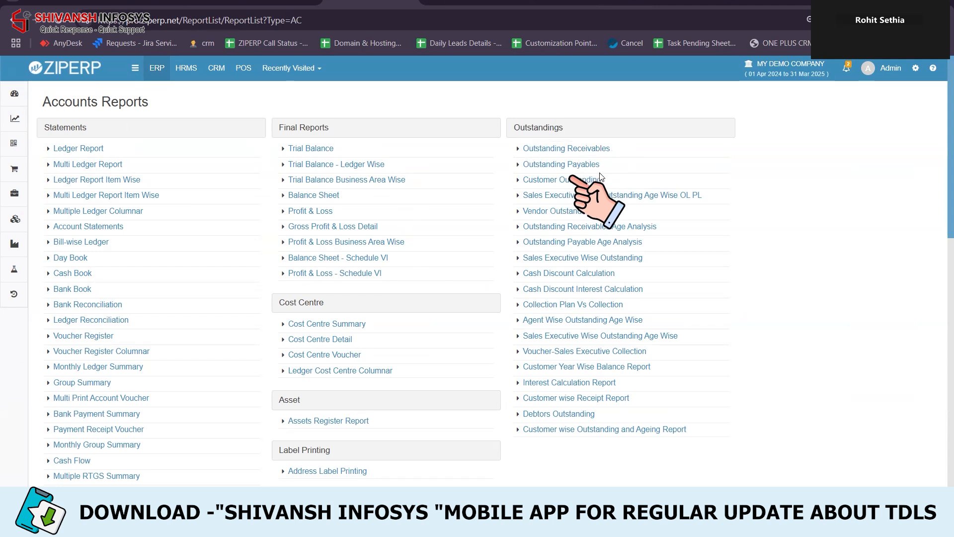
left_click_drag(613, 172, 518, 170)
left_click_drag(602, 179, 514, 183)
left_click_drag(594, 211, 513, 213)
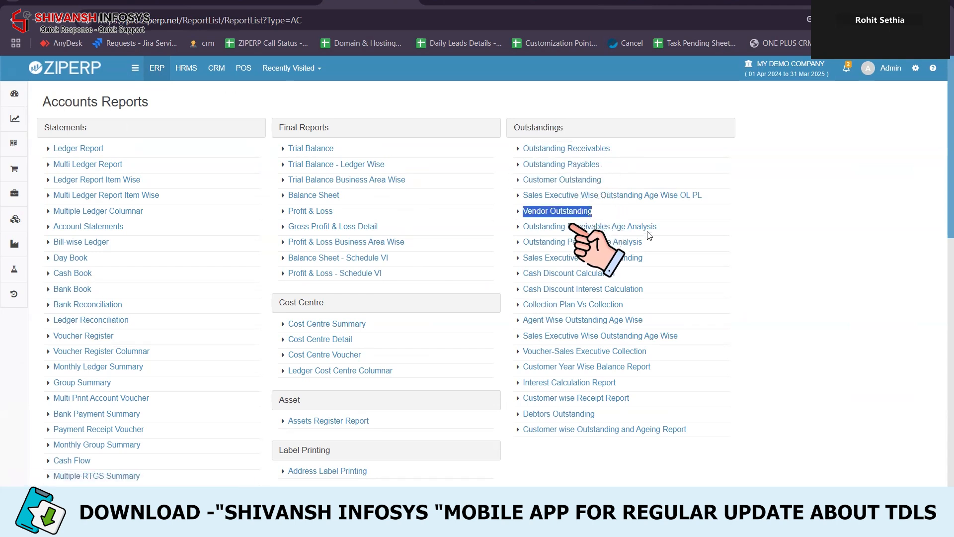
left_click(691, 238)
left_click_drag(657, 226, 519, 229)
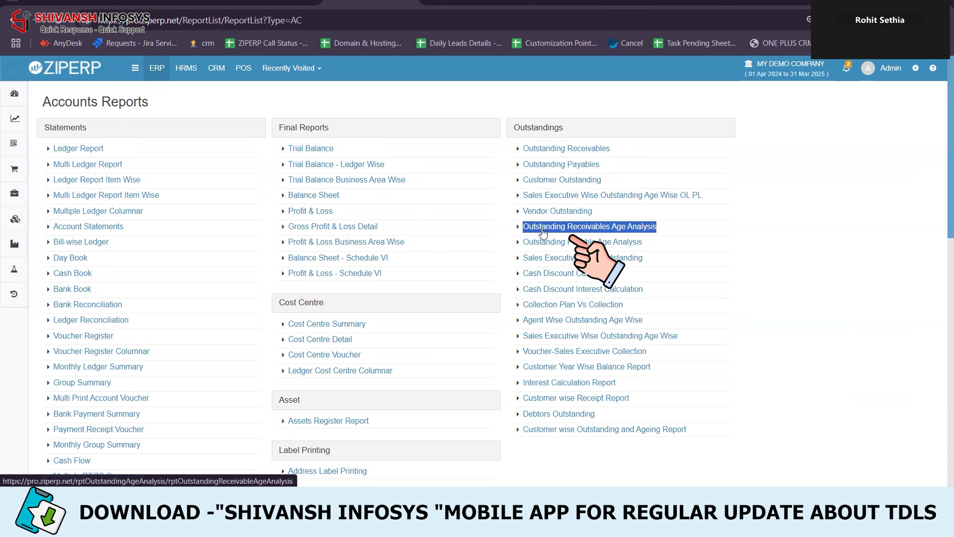
Open the Outstanding Receivables Age Analysis and set its age type to Custom, accepting the default age analysis stages
left_click(543, 229)
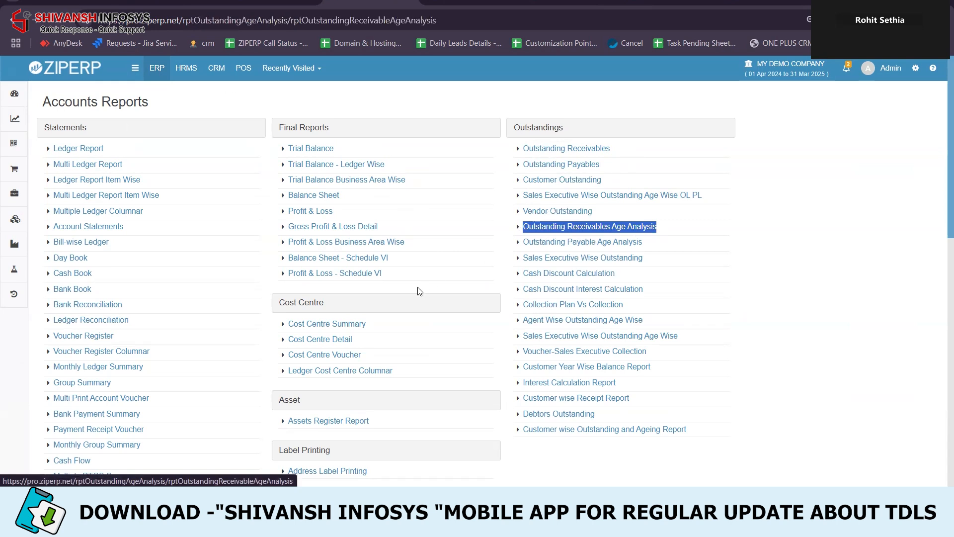
left_click(222, 158)
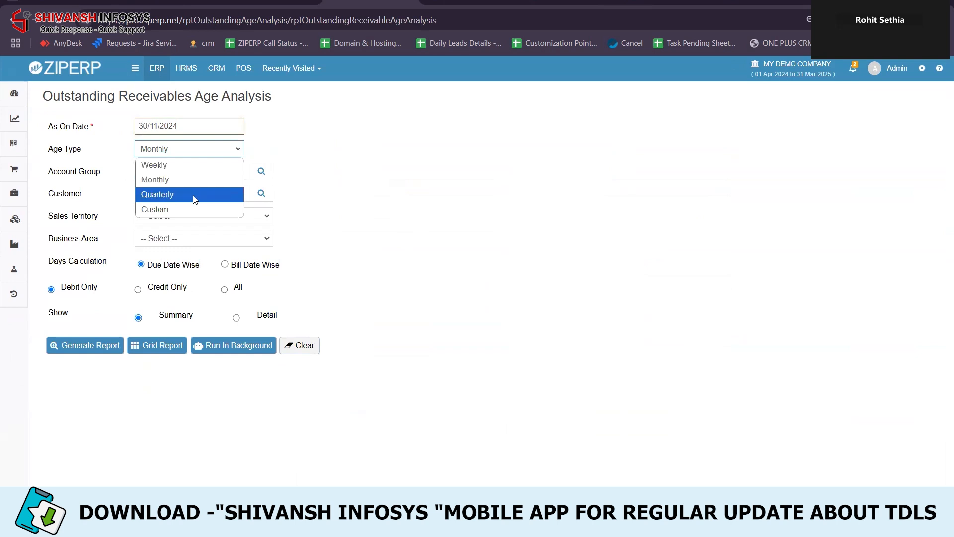
left_click(191, 209)
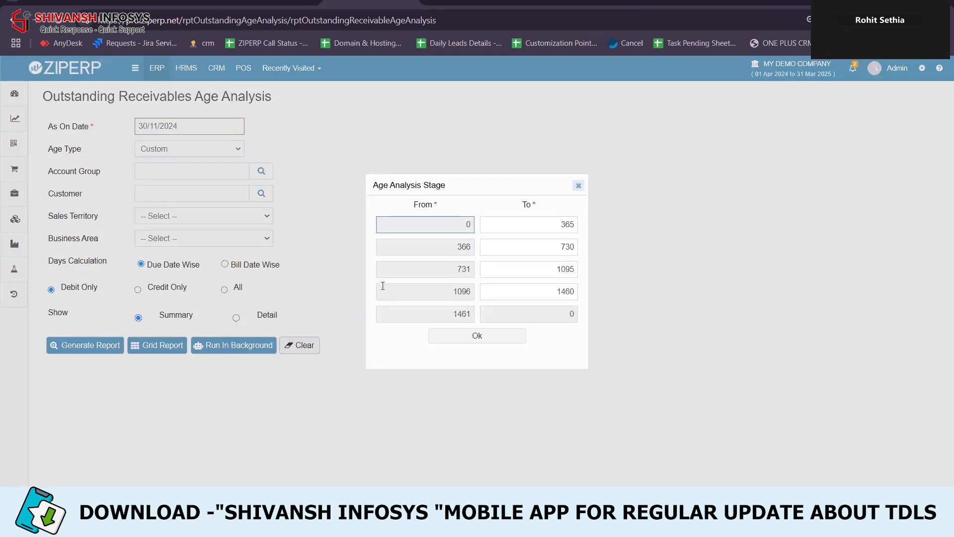
left_click(486, 337)
Generate the receivables age analysis for all debit and credit entries, shown in detail
left_click(224, 290)
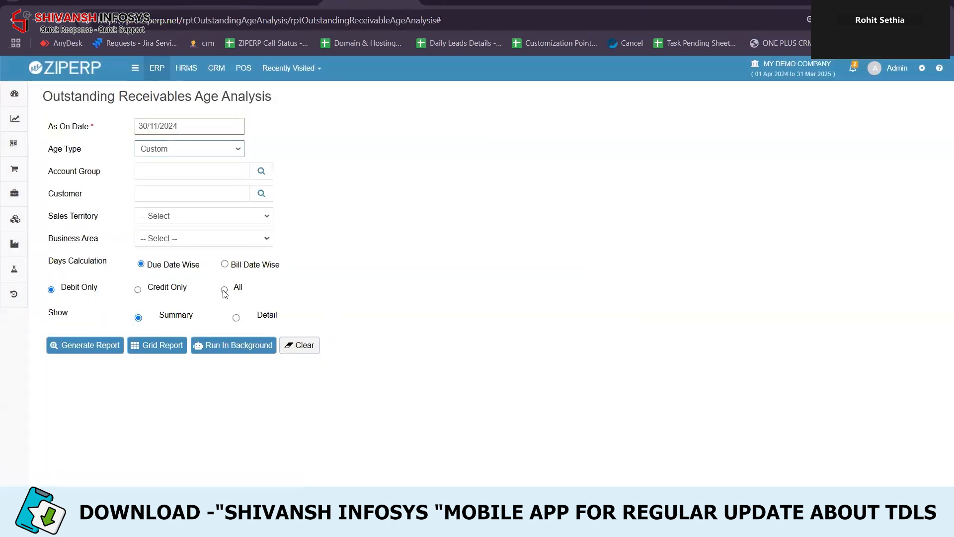
left_click(236, 319)
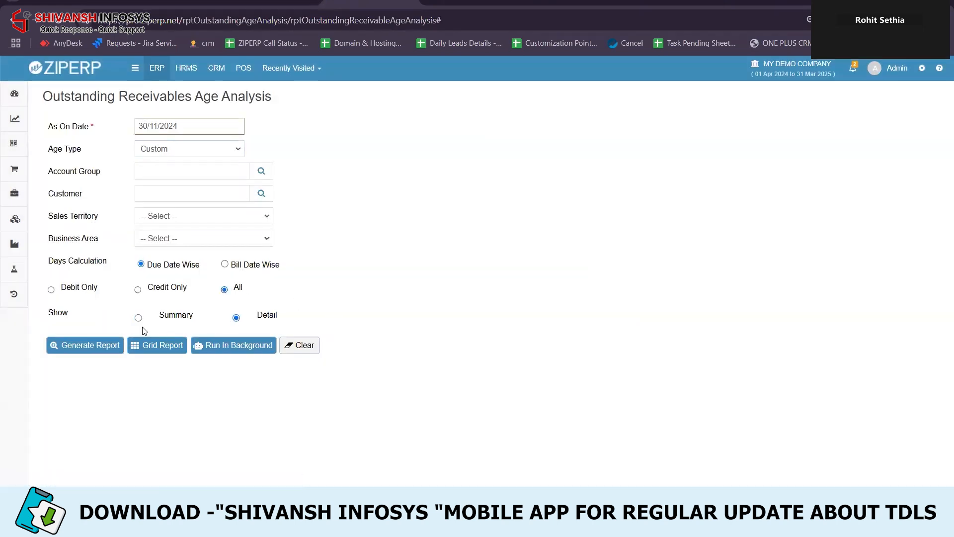
left_click(103, 347)
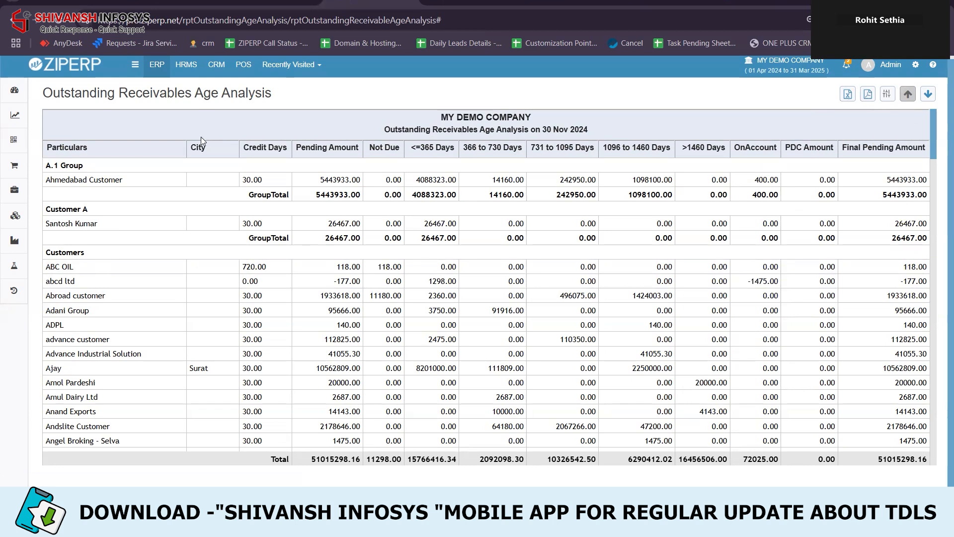
Return to the accounts reports and examine the Cost Centre reports and the age-wise and customer-wise Outstandings reports
left_click(135, 65)
left_click(62, 121)
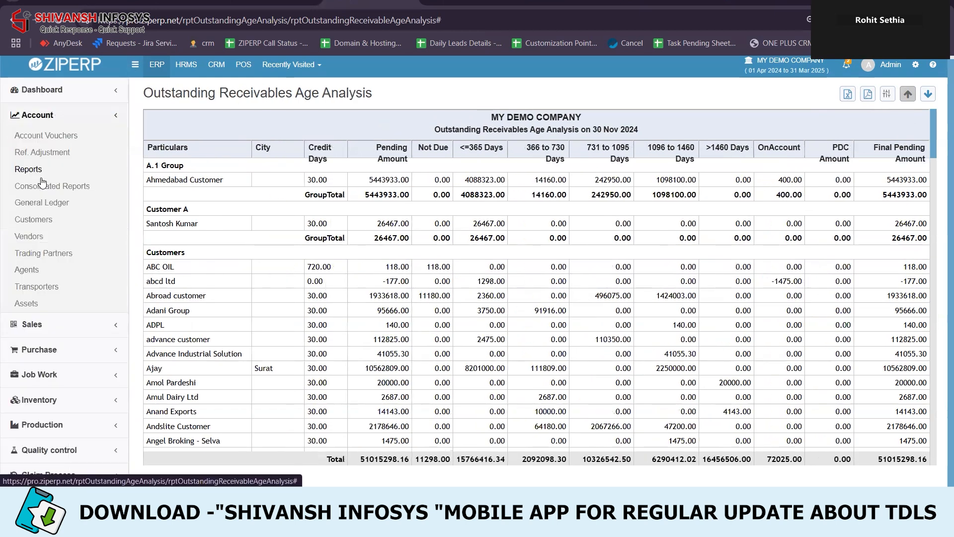
left_click(32, 173)
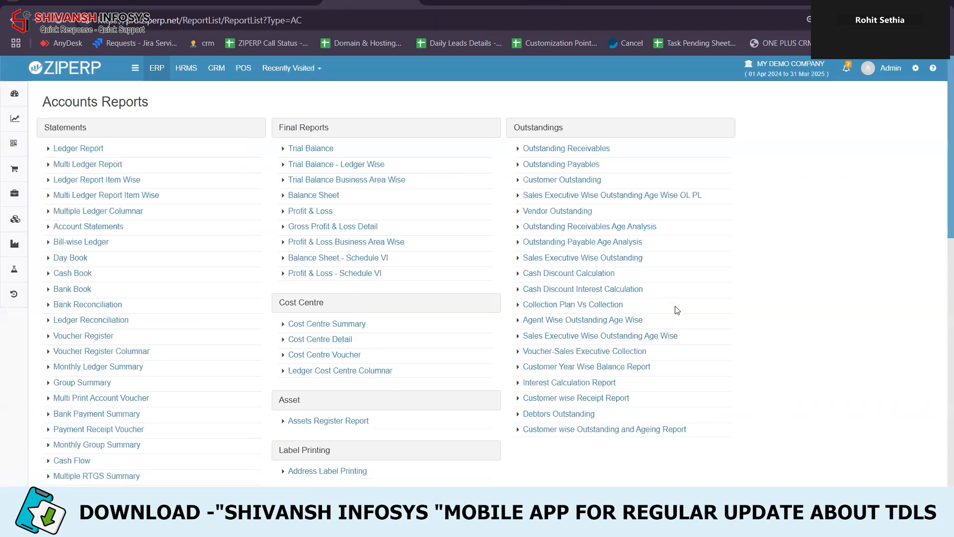
scroll(676, 309, "down", 3)
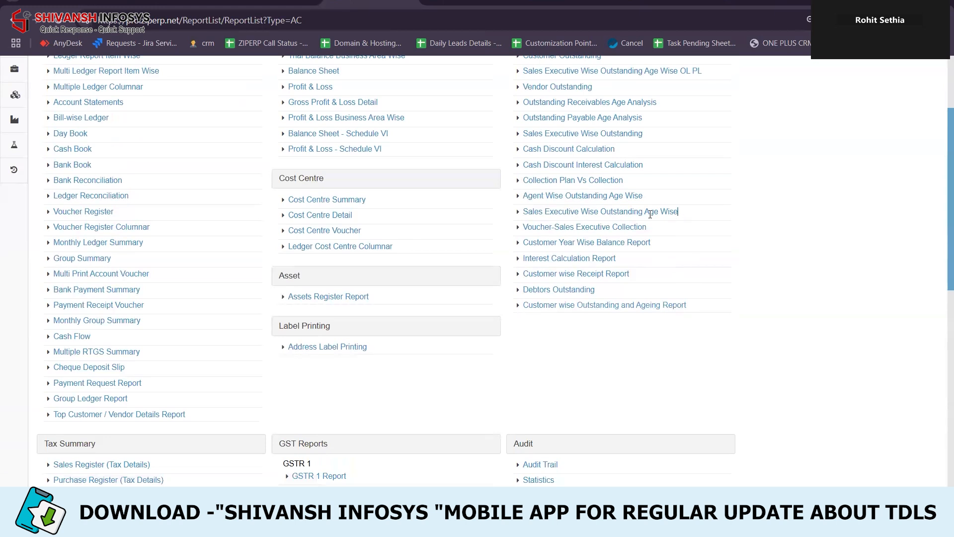
left_click_drag(679, 212, 526, 213)
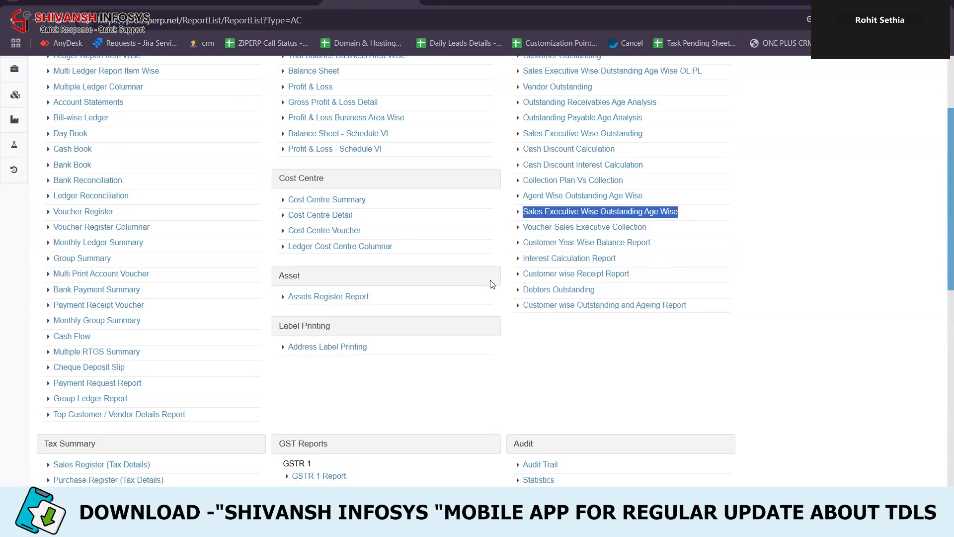
left_click_drag(428, 253, 281, 189)
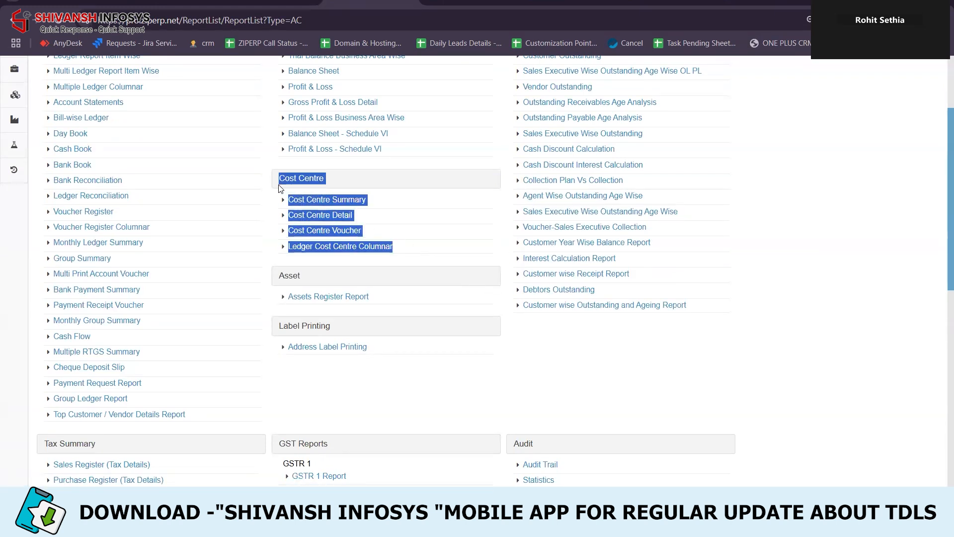
scroll(423, 345, "down", 3)
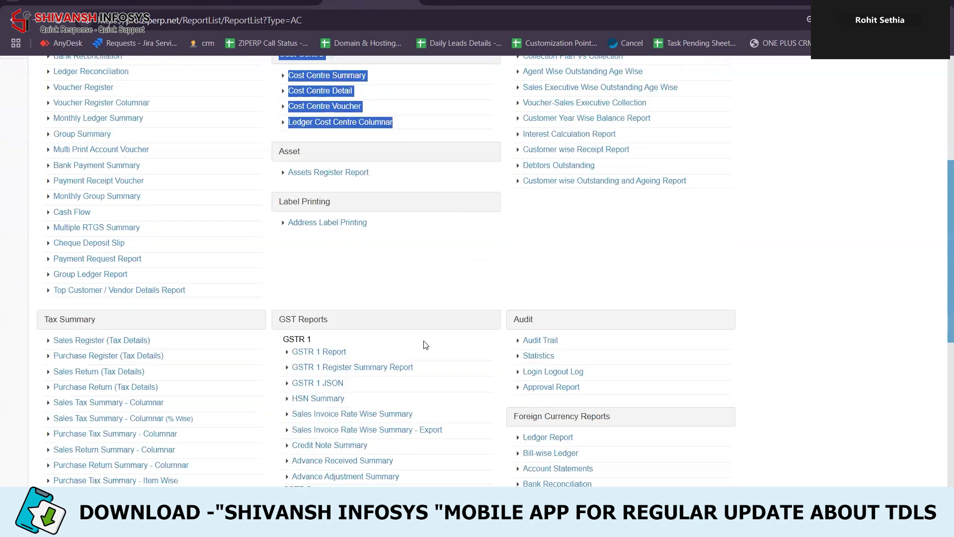
left_click_drag(717, 182, 523, 186)
scroll(480, 251, "down", 3)
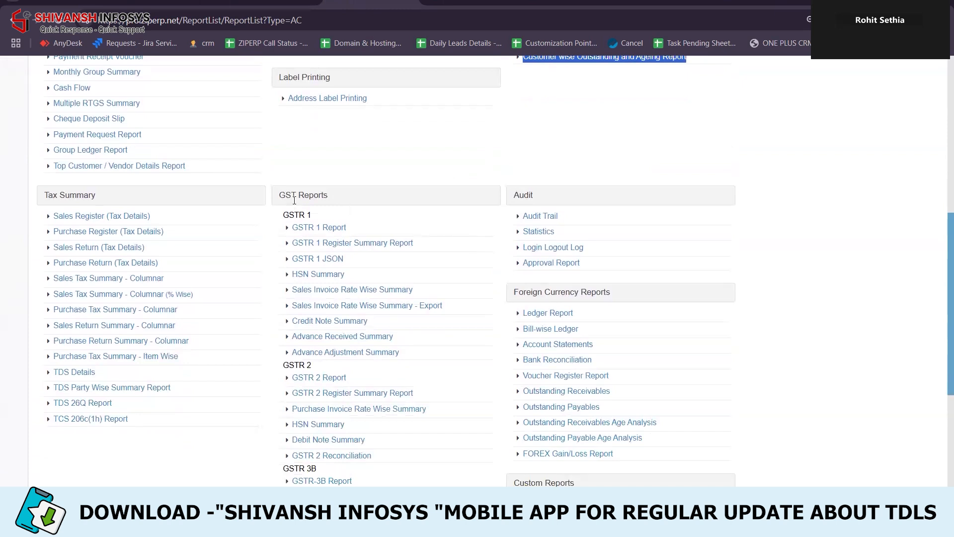
Examine the GST Reports group, covering GSTR 1 JSON, GSTR 2 Reconciliation, GSTR 3B, GSTR 9 and GST ITC-04
left_click_drag(279, 195, 289, 331)
scroll(412, 348, "down", 3)
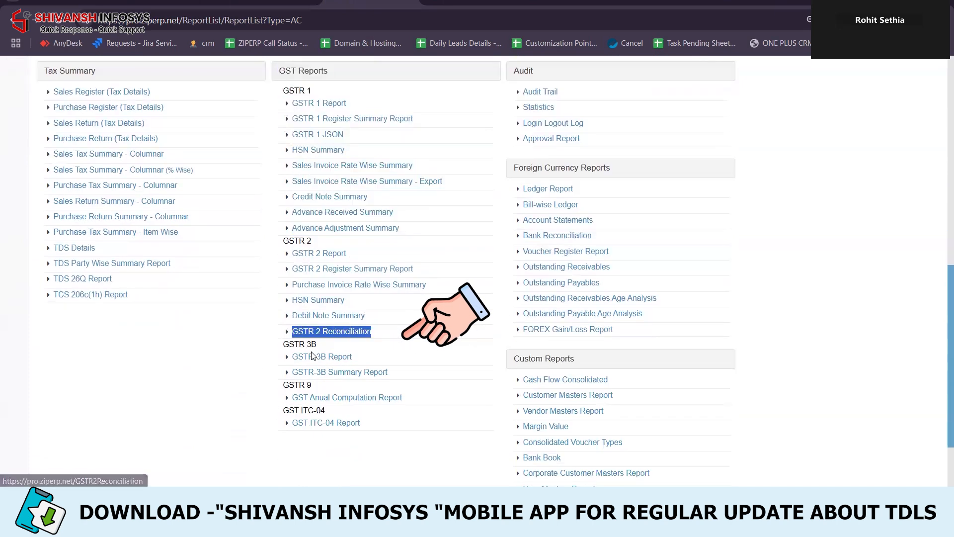
left_click_drag(409, 379, 283, 344)
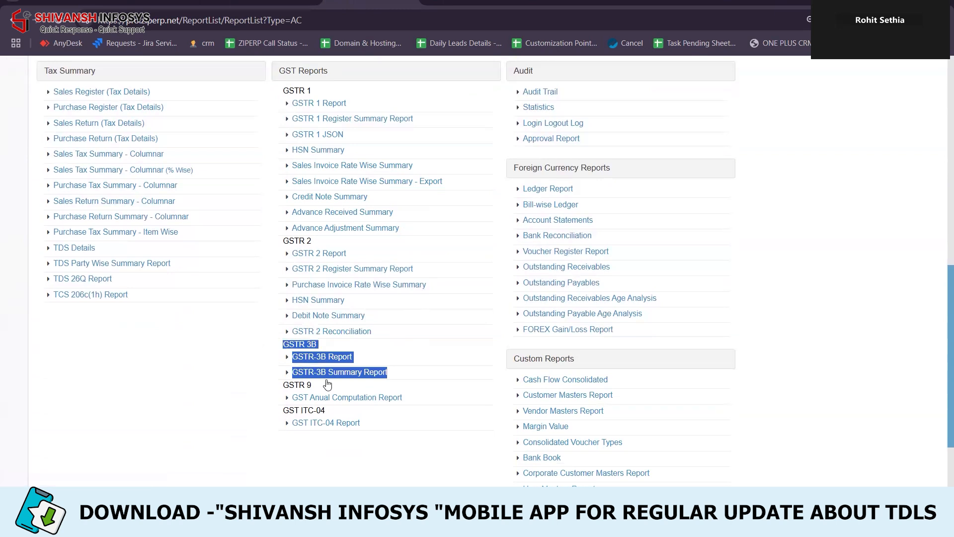
left_click_drag(430, 407, 285, 399)
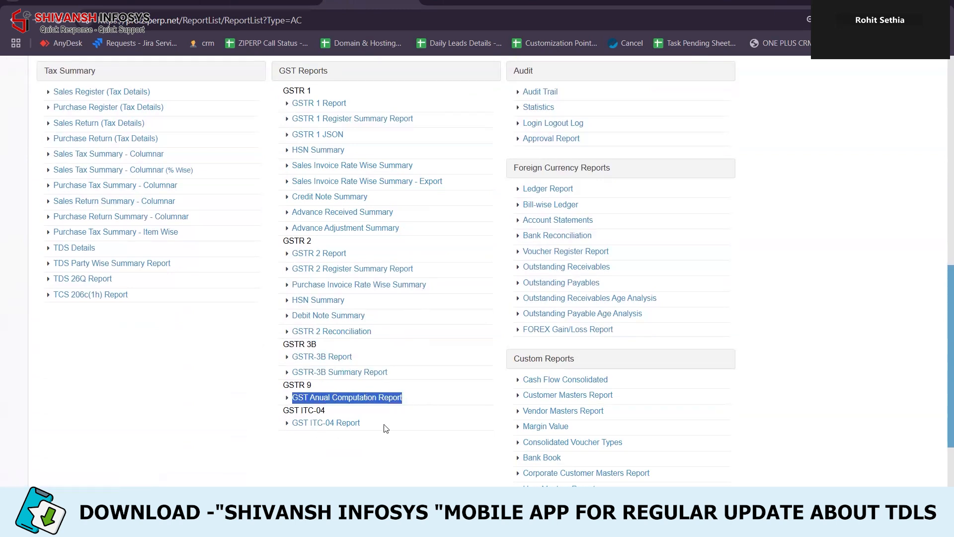
left_click_drag(374, 428, 284, 425)
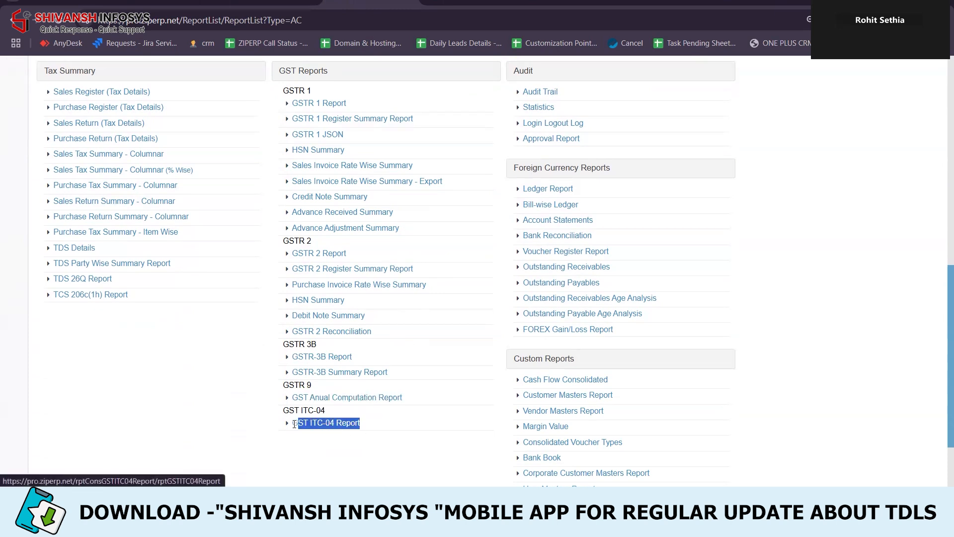
left_click(459, 417)
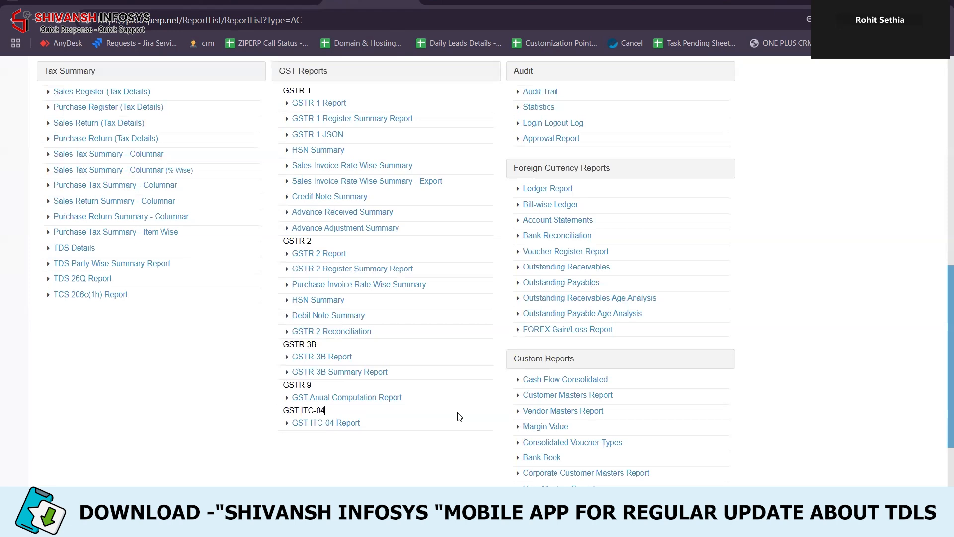
left_click_drag(366, 135, 288, 136)
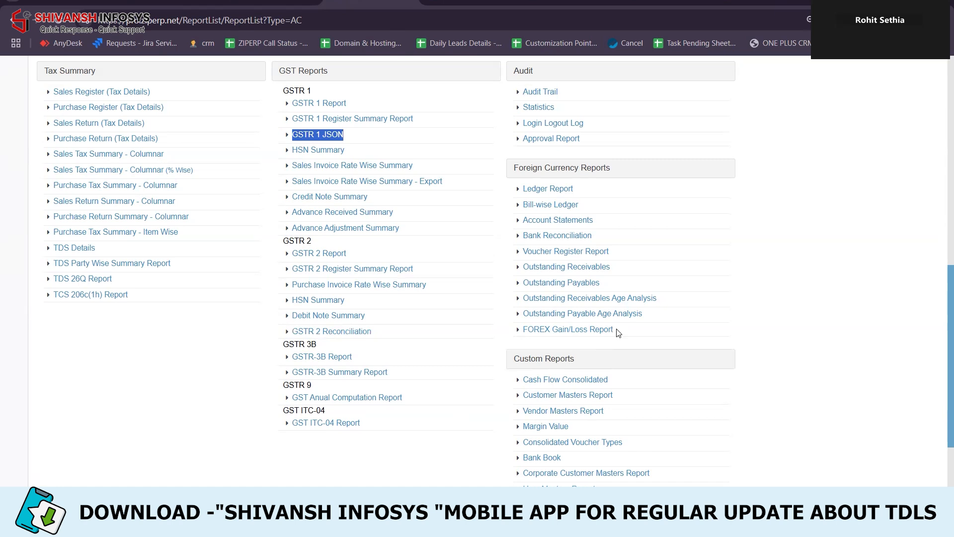
Examine the Foreign Currency Reports, including FOREX Gain/Loss, and the TDS and TCS reports under Tax Summary
left_click_drag(507, 168, 636, 332)
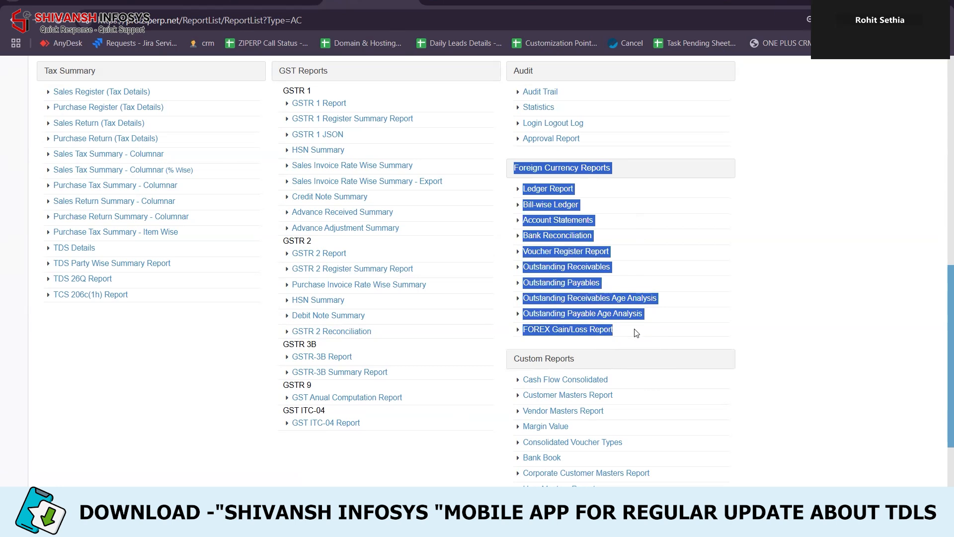
left_click(638, 346)
left_click_drag(574, 189, 520, 189)
left_click_drag(578, 204, 522, 205)
left_click_drag(613, 332, 520, 329)
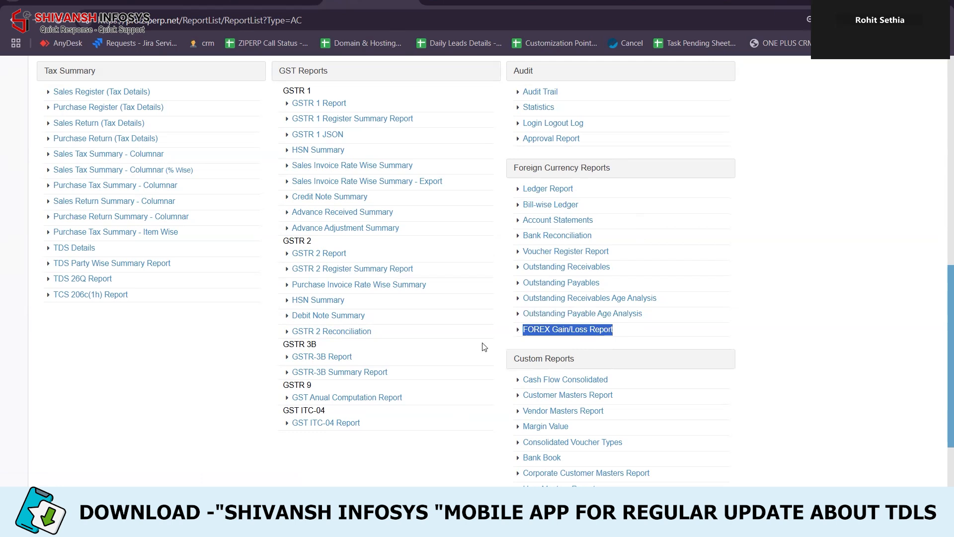
left_click(218, 354)
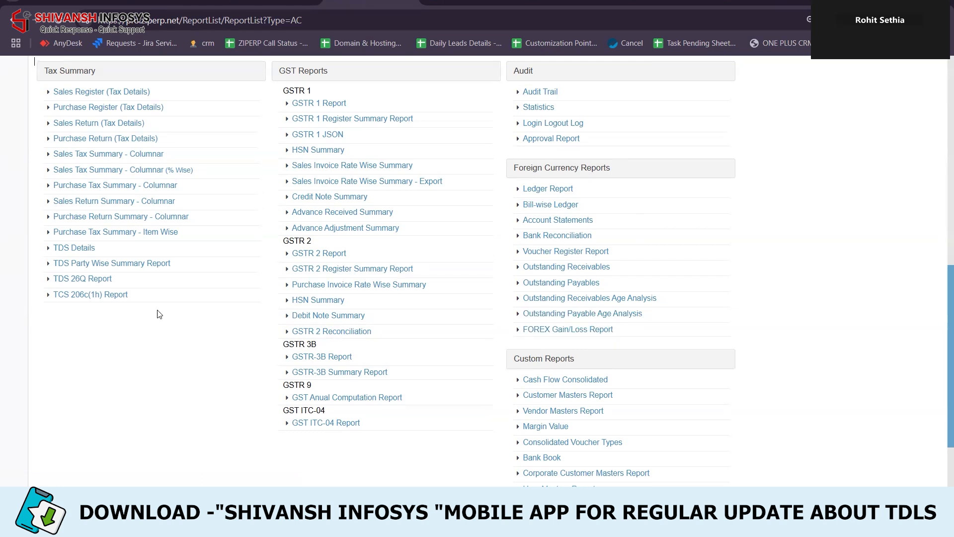
left_click_drag(152, 309, 44, 248)
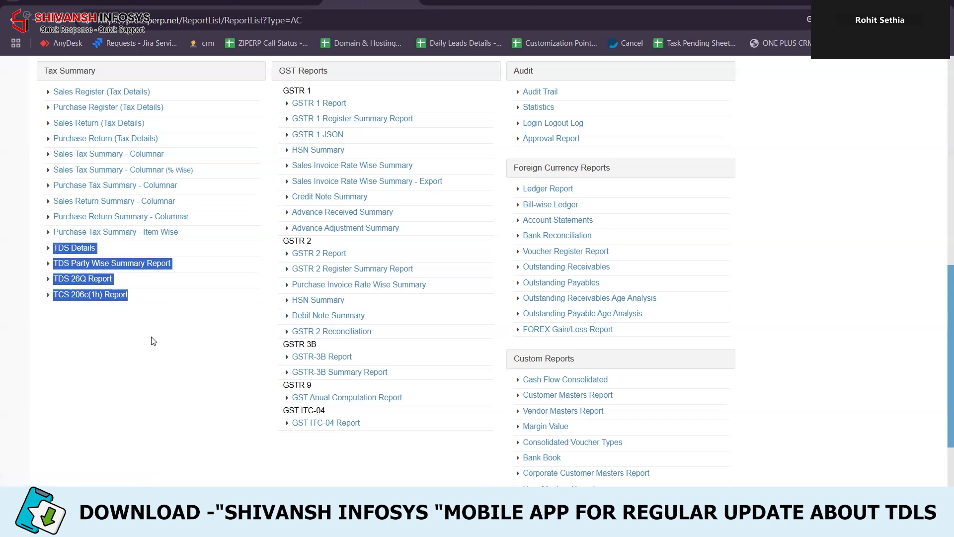
Open the Consolidated Reports list of the Account module
scroll(208, 353, "up", 10)
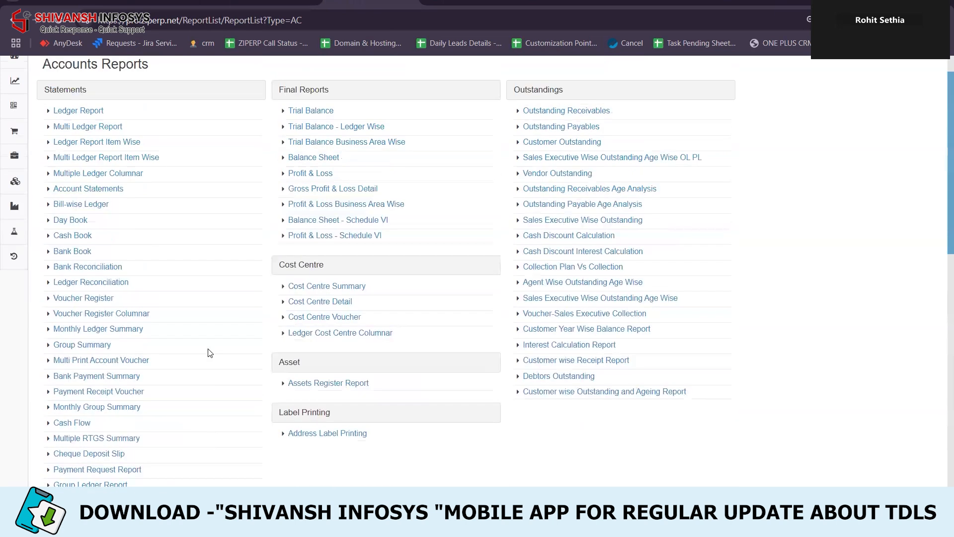
left_click(135, 67)
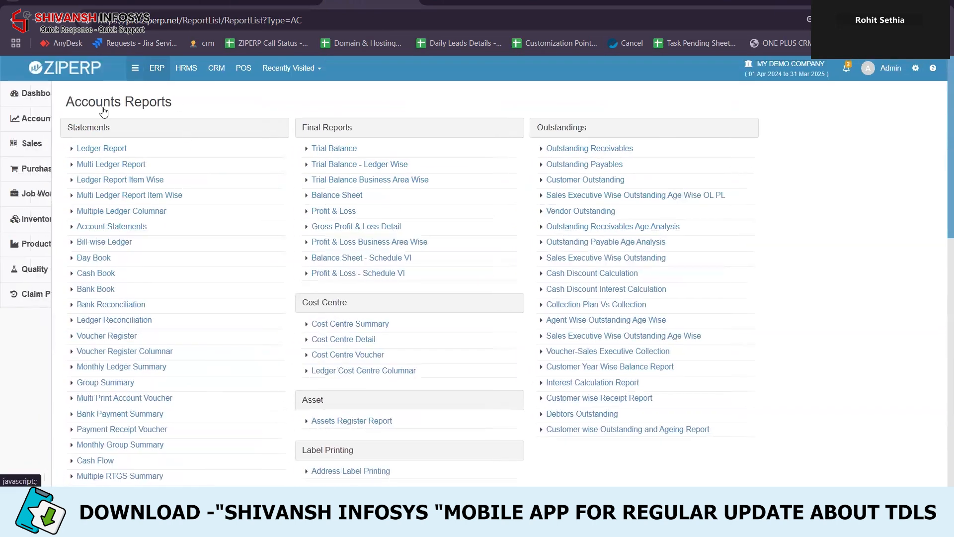
left_click(83, 123)
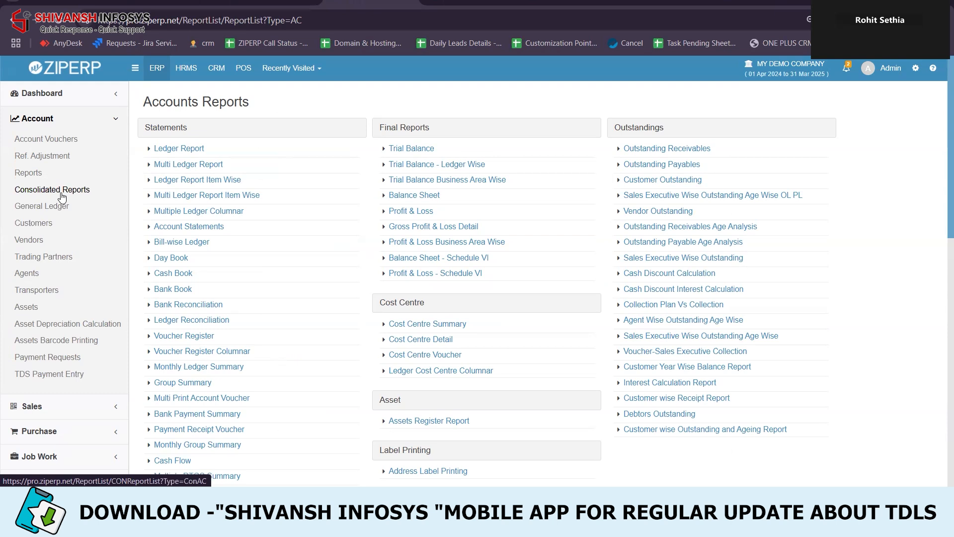
left_click(62, 197)
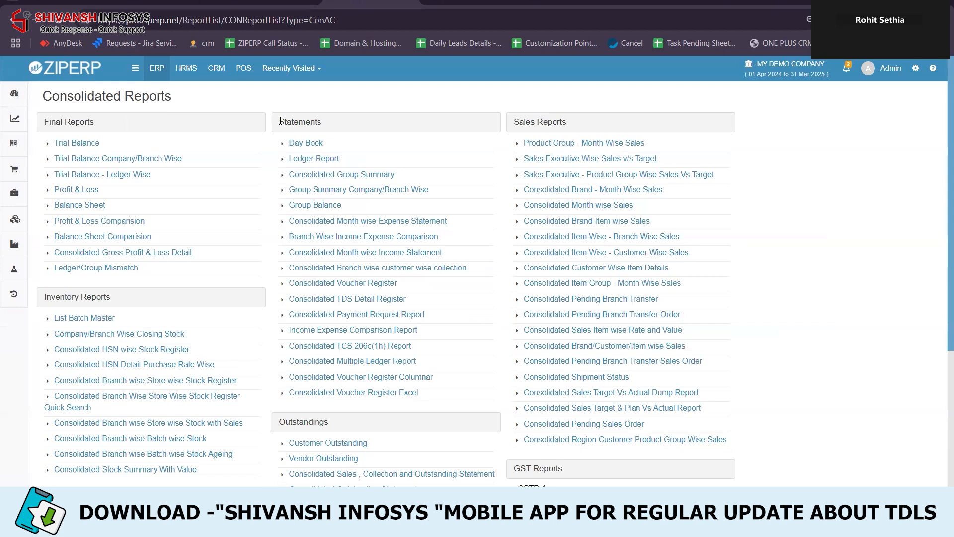
Examine the consolidated Final Reports, Statements and Sales Reports, including the month-wise, brand-item-wise, branch-wise and customer-wise sales reports
triple_click(88, 121)
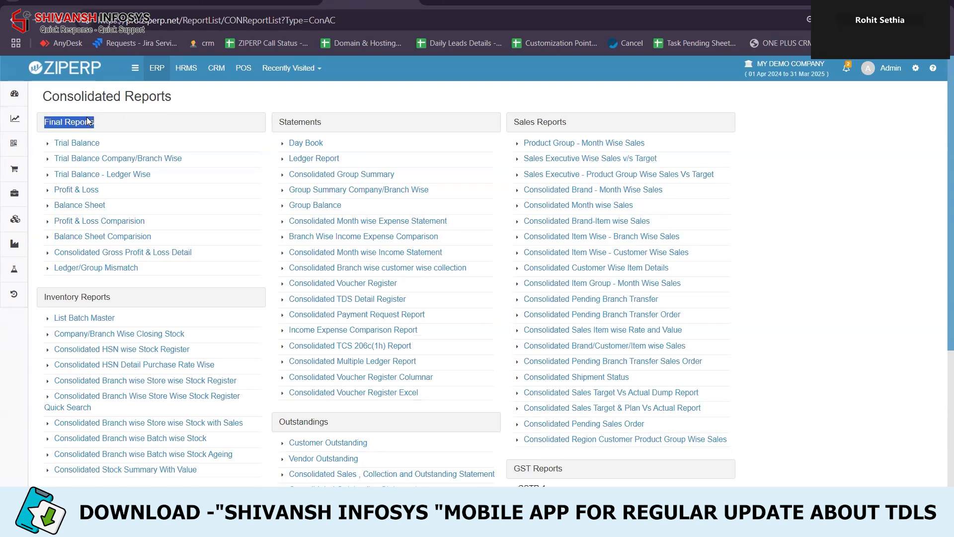
left_click_drag(292, 122, 333, 134)
left_click(331, 139)
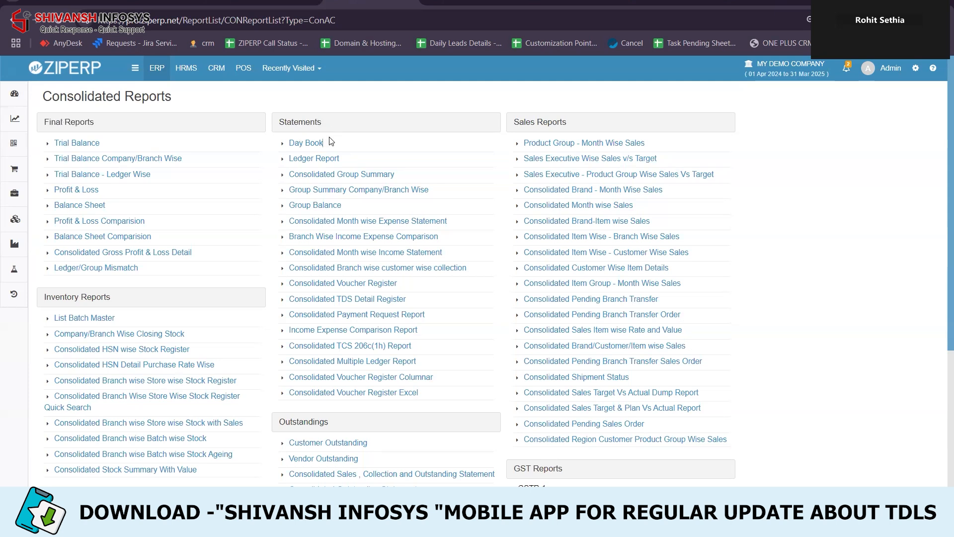
triple_click(348, 159)
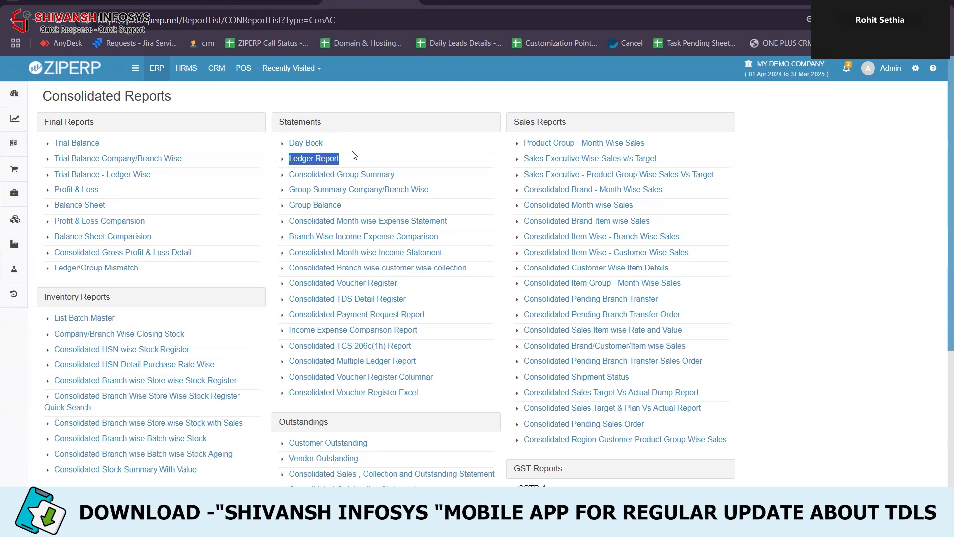
left_click(342, 121)
triple_click(342, 120)
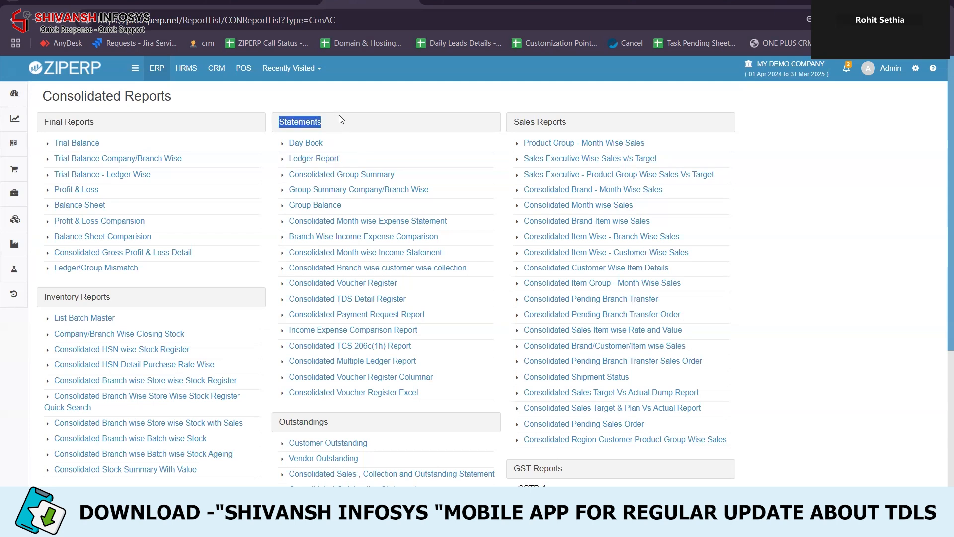
left_click_drag(515, 122, 738, 444)
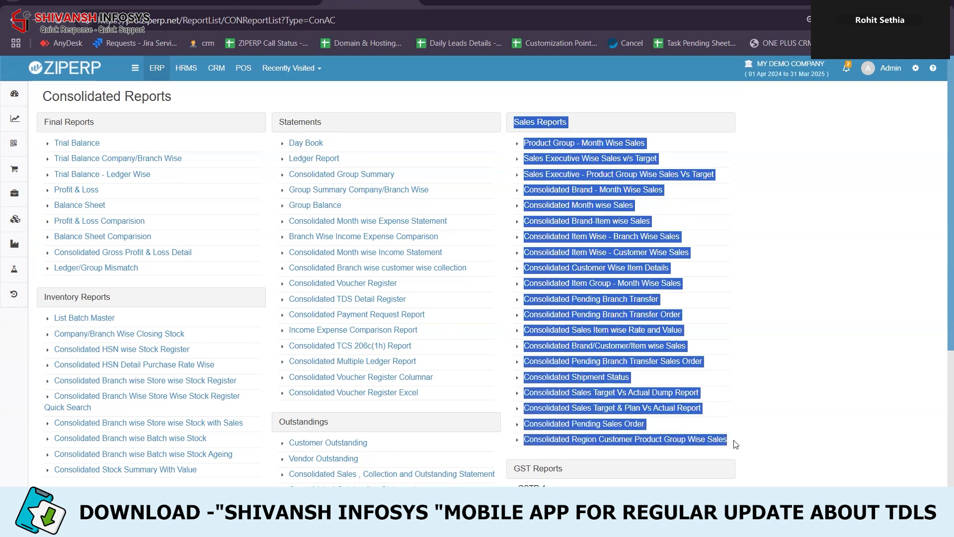
left_click(748, 397)
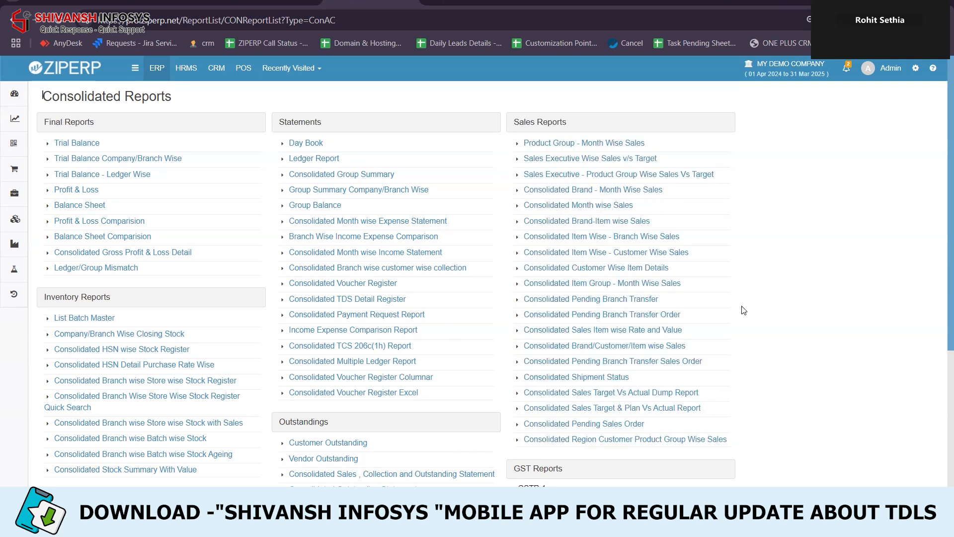
left_click_drag(684, 216, 523, 206)
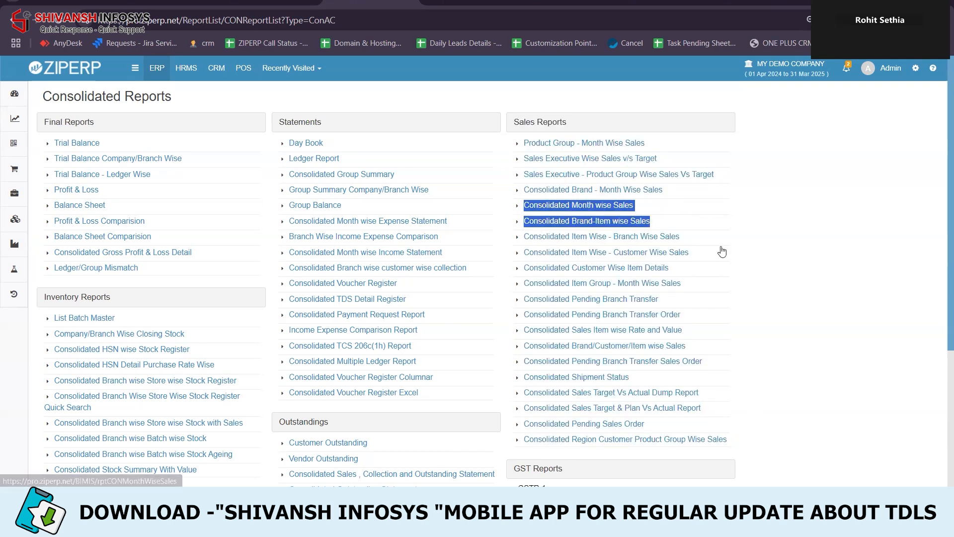
left_click_drag(682, 236, 525, 232)
left_click_drag(690, 252, 505, 261)
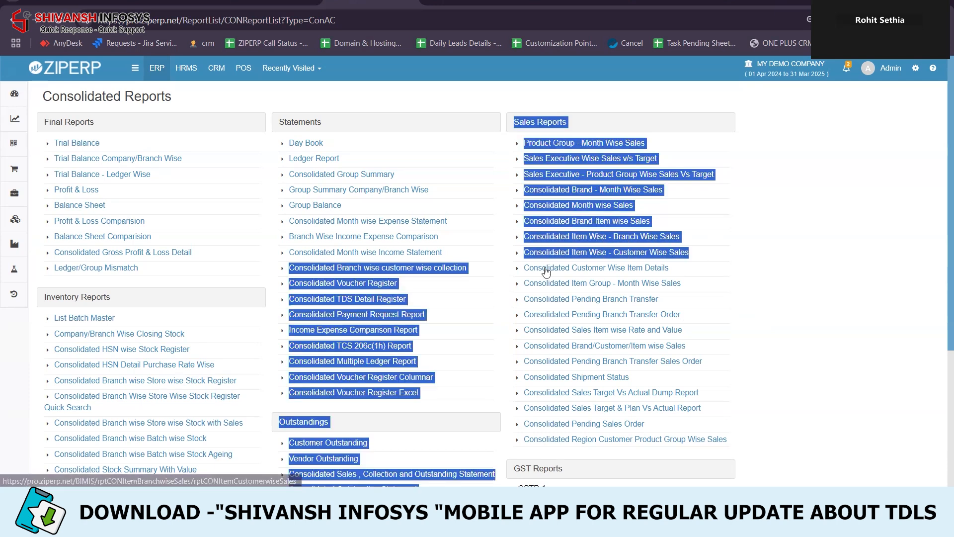
Examine the consolidated Inventory Reports, including the closing stock, HSN-wise and branch- and store-wise stock register reports
left_click(720, 295)
scroll(351, 323, "down", 1)
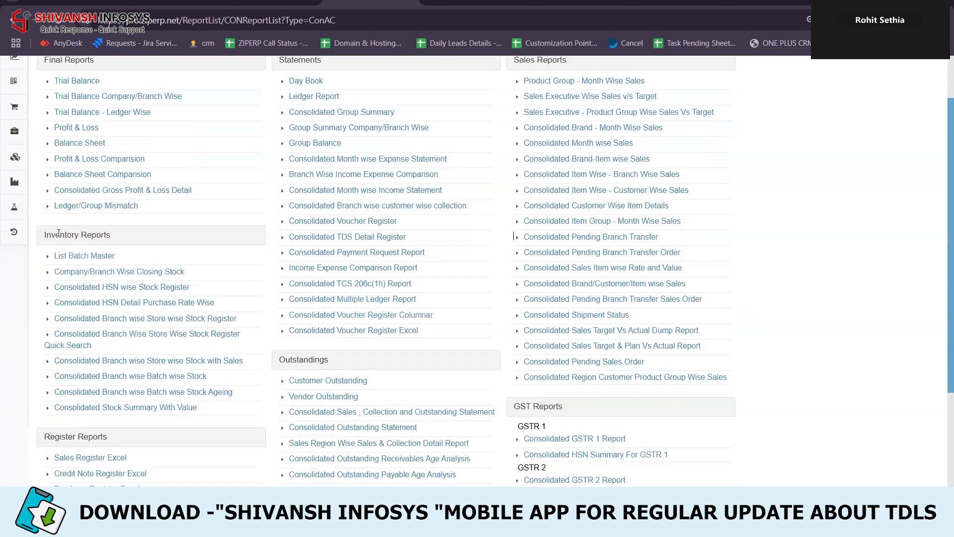
left_click_drag(43, 235, 247, 343)
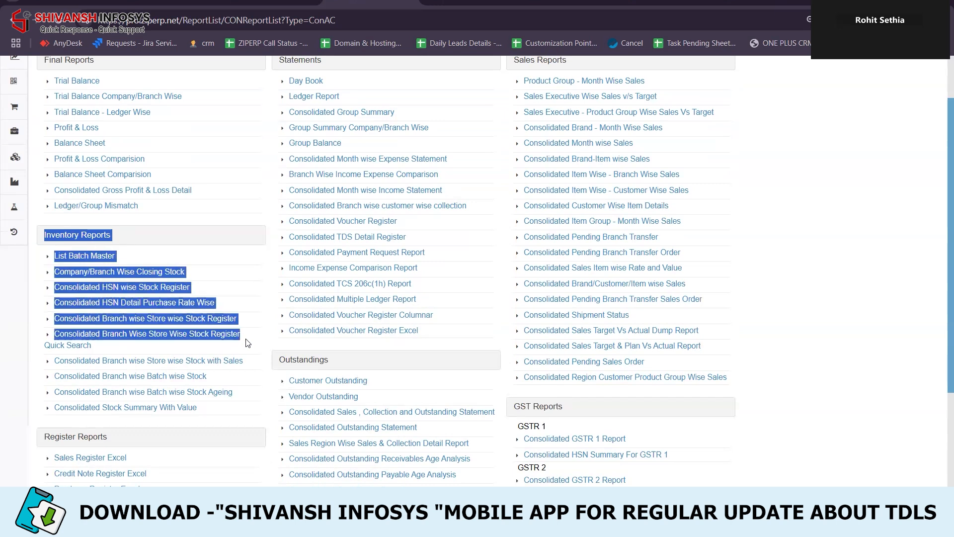
scroll(247, 343, "down", 3)
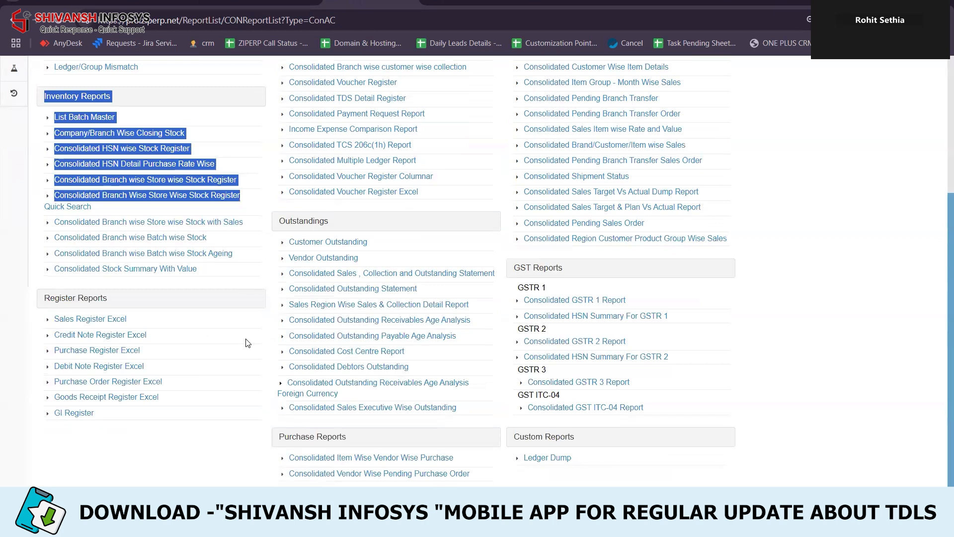
left_click(248, 343)
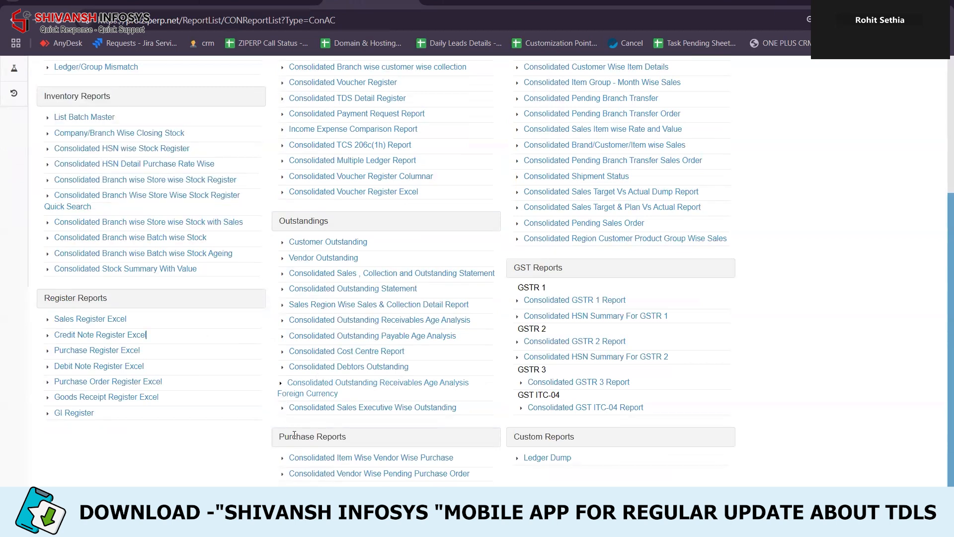
Examine the consolidated Purchase Reports, Outstandings and GST Reports, from customer and vendor outstanding to GSTR 1, GSTR 2, GSTR 3 and GST ITC-04
left_click_drag(279, 443, 470, 476)
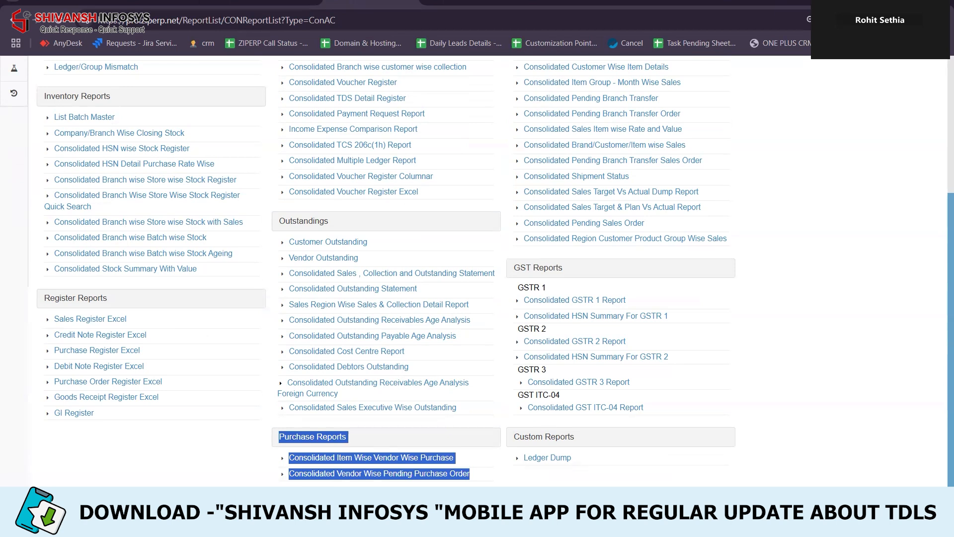
left_click(241, 453)
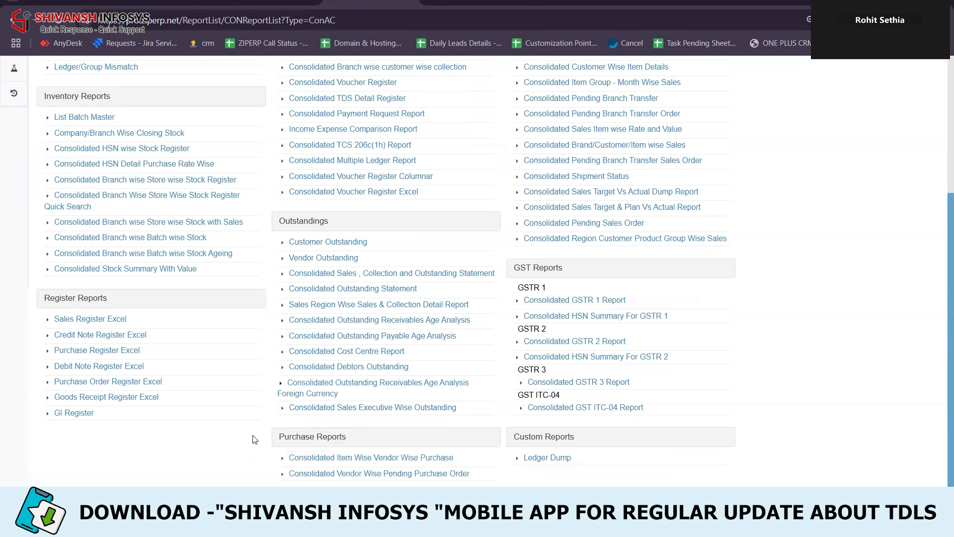
left_click_drag(277, 228, 368, 273)
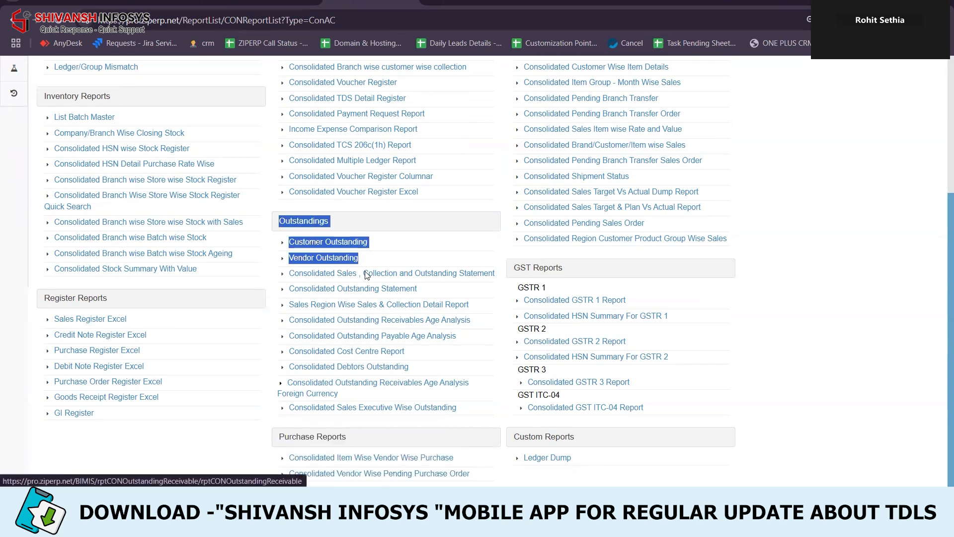
left_click_drag(384, 377, 451, 405)
left_click(502, 401)
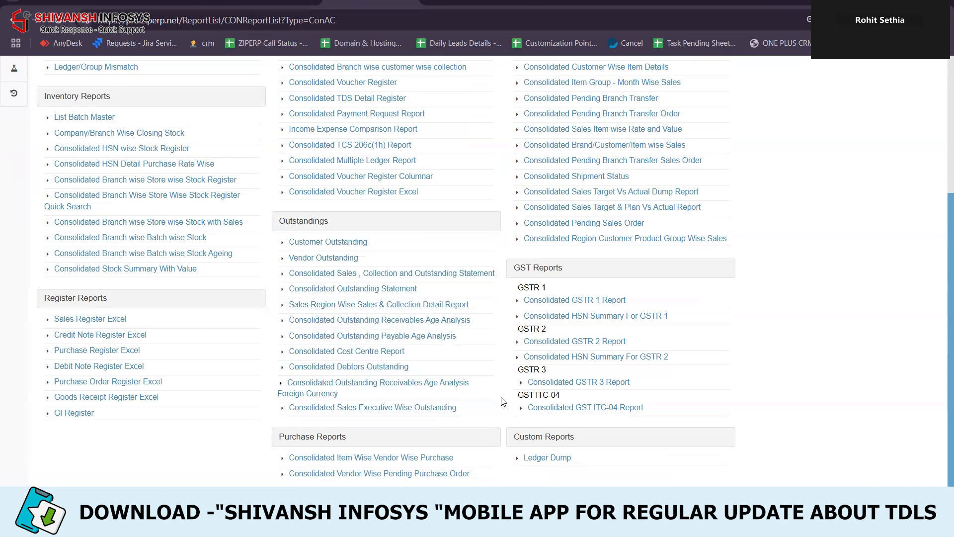
left_click_drag(516, 272, 670, 413)
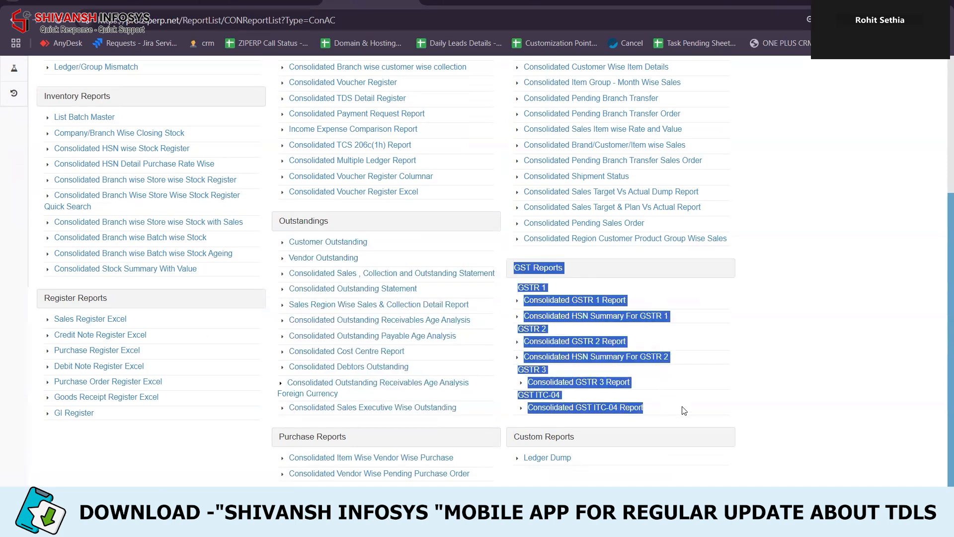
left_click(173, 432)
scroll(199, 402, "up", 4)
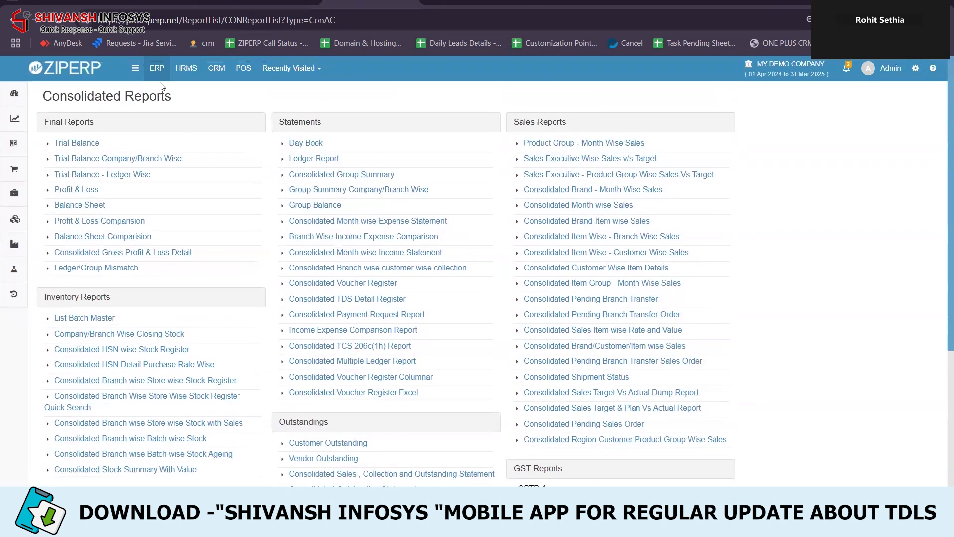
Open the General Ledger accounts list and redisplay the Account module's list of pages
left_click(135, 67)
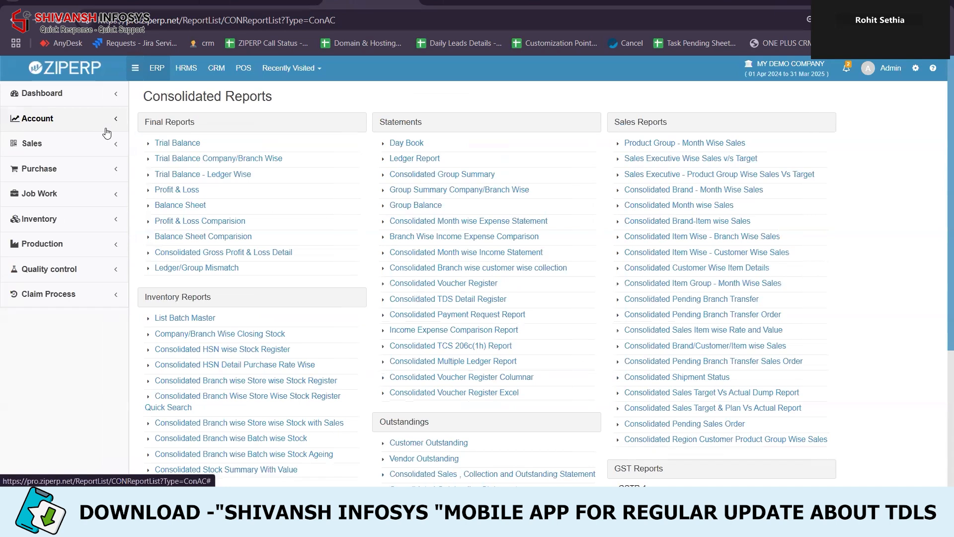
left_click(106, 130)
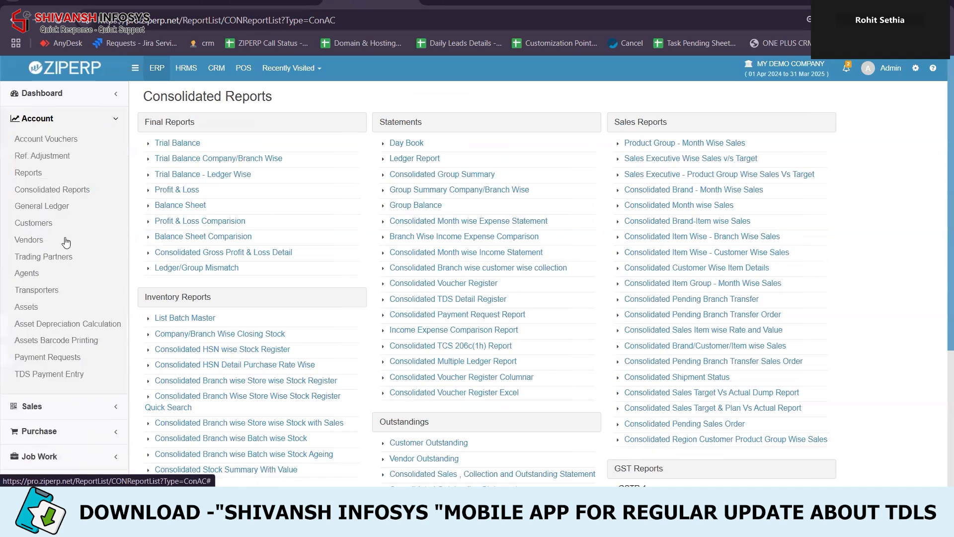
left_click(54, 211)
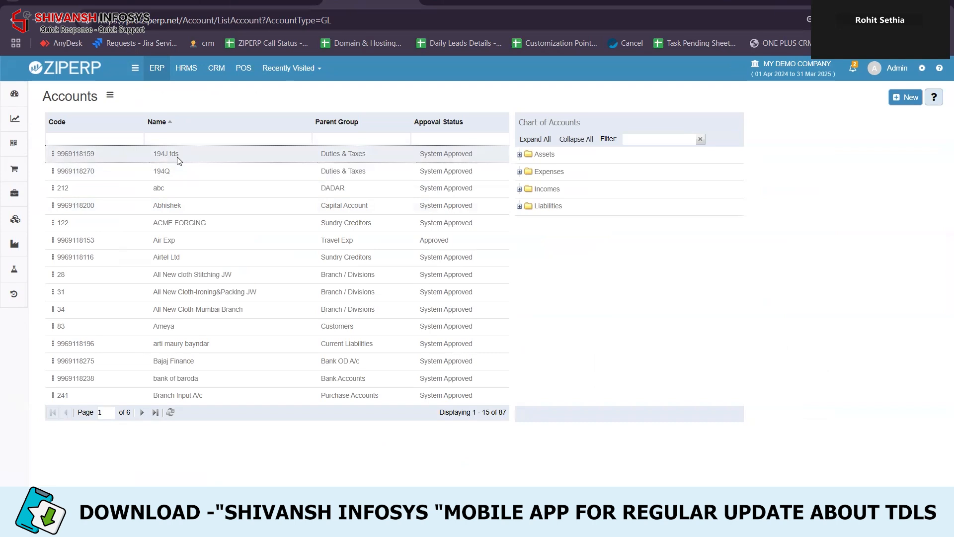
left_click(134, 68)
left_click(112, 124)
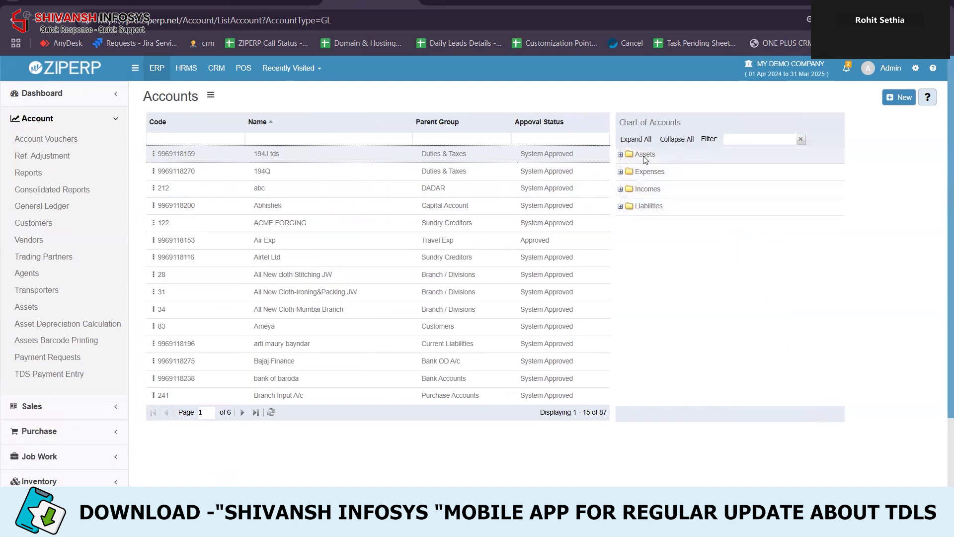
Examine the Assets branch of the Chart of Accounts, including Fixed Assets, Current Assets and its Customers group, and collapse the branch
left_click(620, 155)
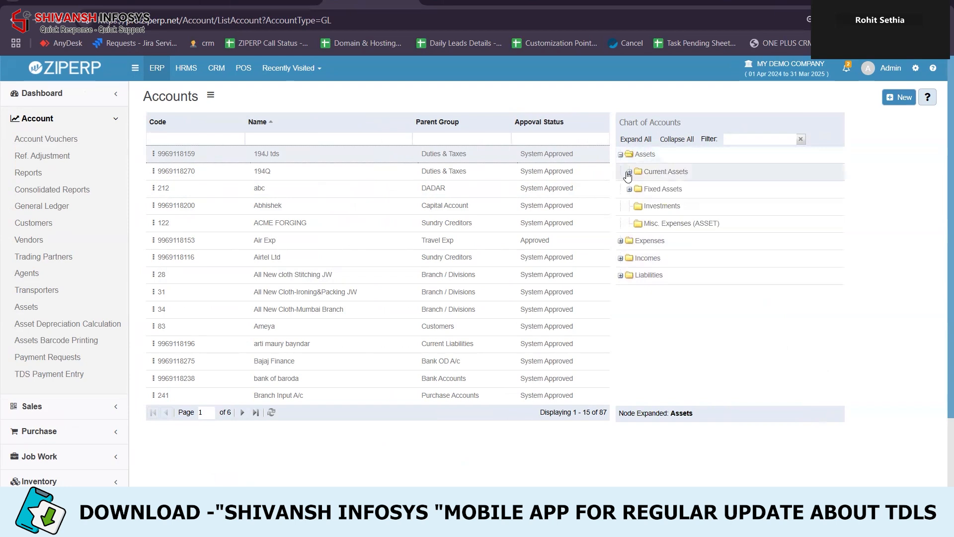
left_click(629, 189)
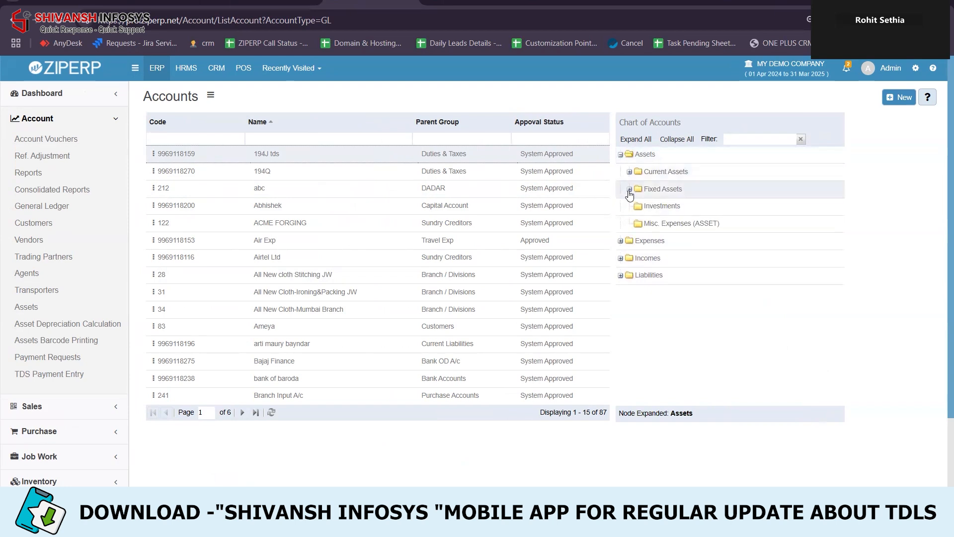
left_click(630, 172)
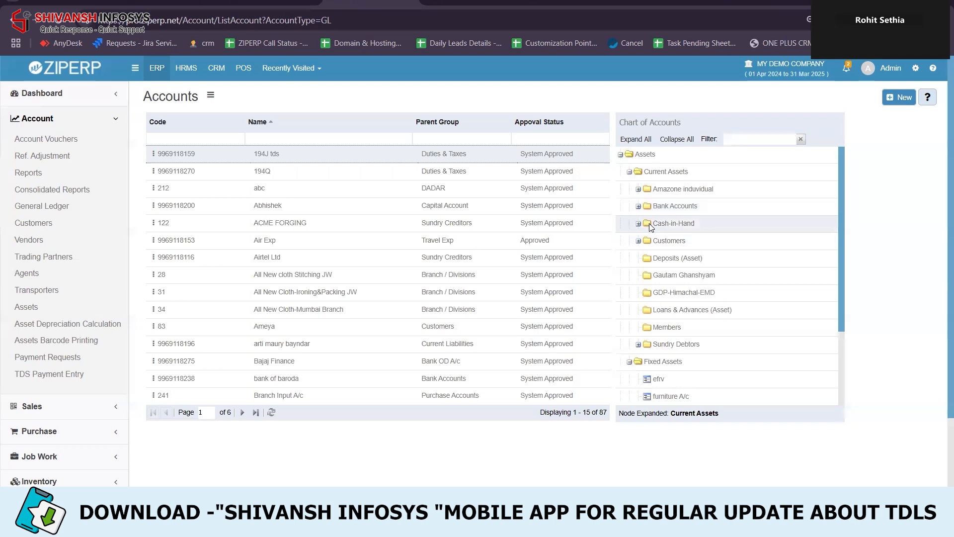
left_click(638, 240)
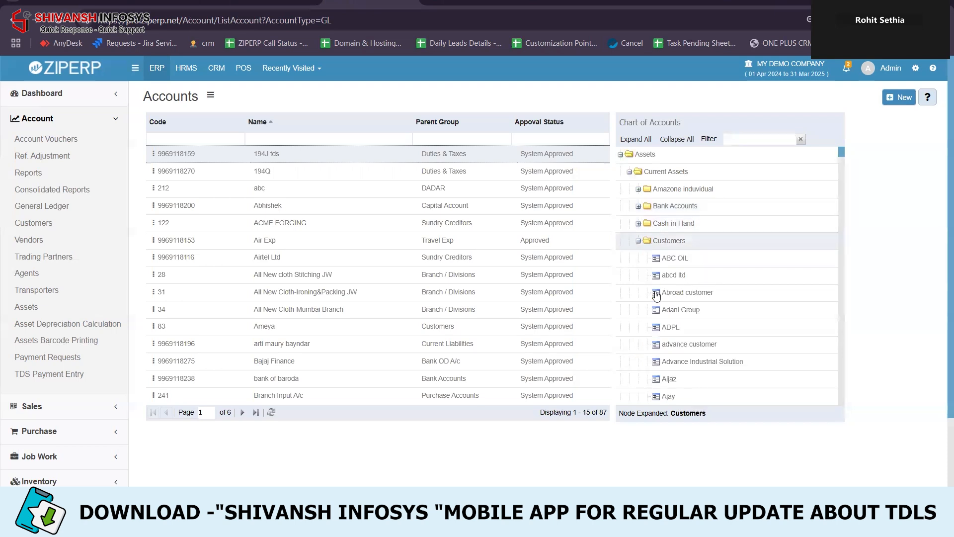
left_click(620, 156)
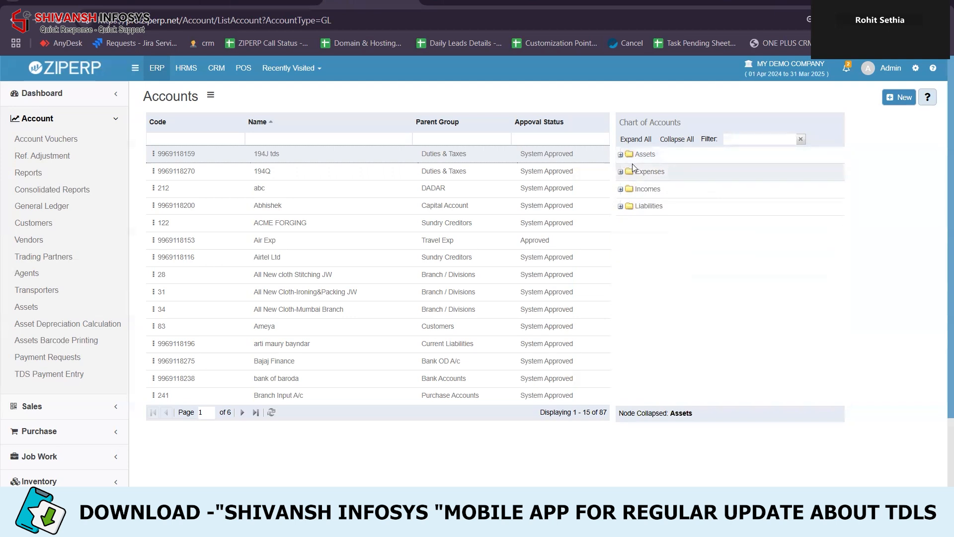
Filter the Chart of Accounts by "Ram" and look through the matching ledgers
left_click(751, 141)
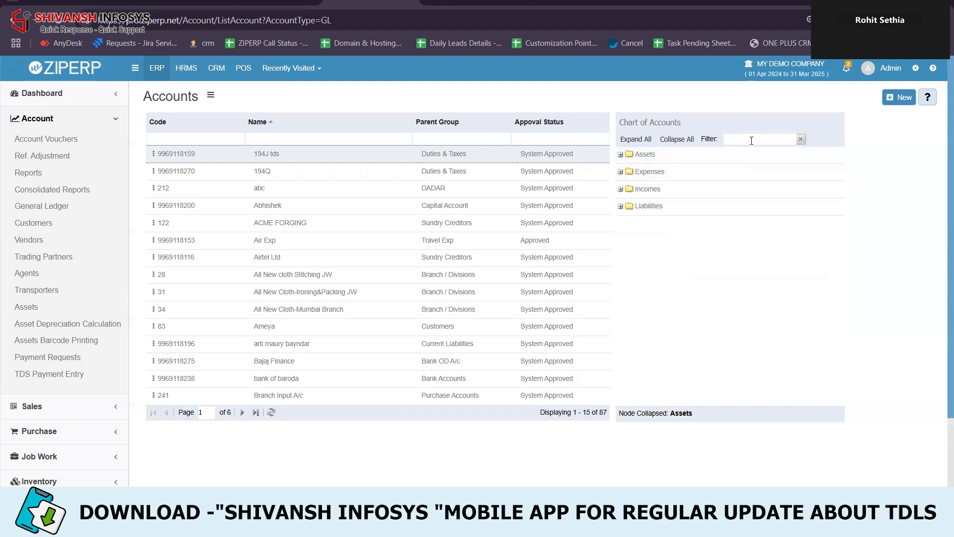
type("Ram")
scroll(720, 243, "down", 1)
scroll(720, 244, "up", 1)
scroll(720, 245, "up", 1)
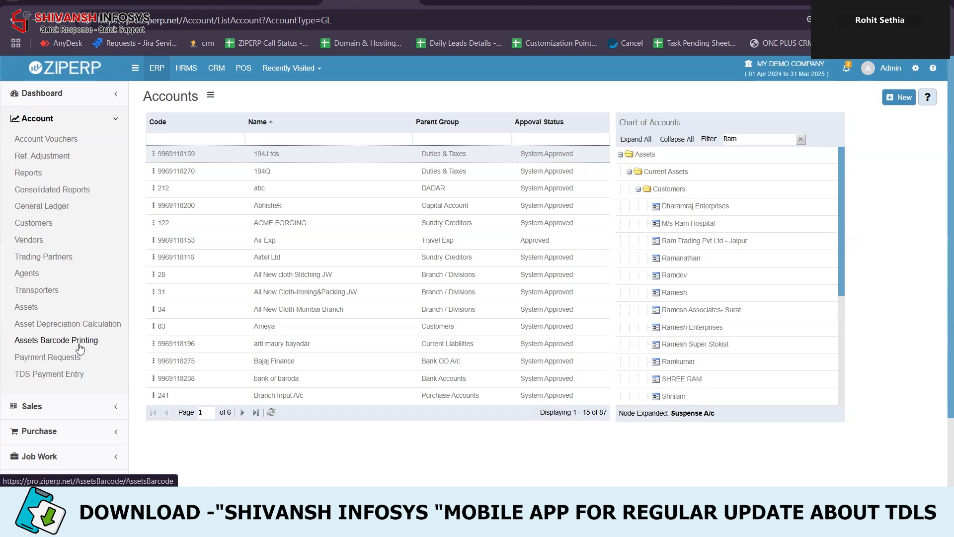
Open the Payment Requests list of the Account module
left_click(69, 365)
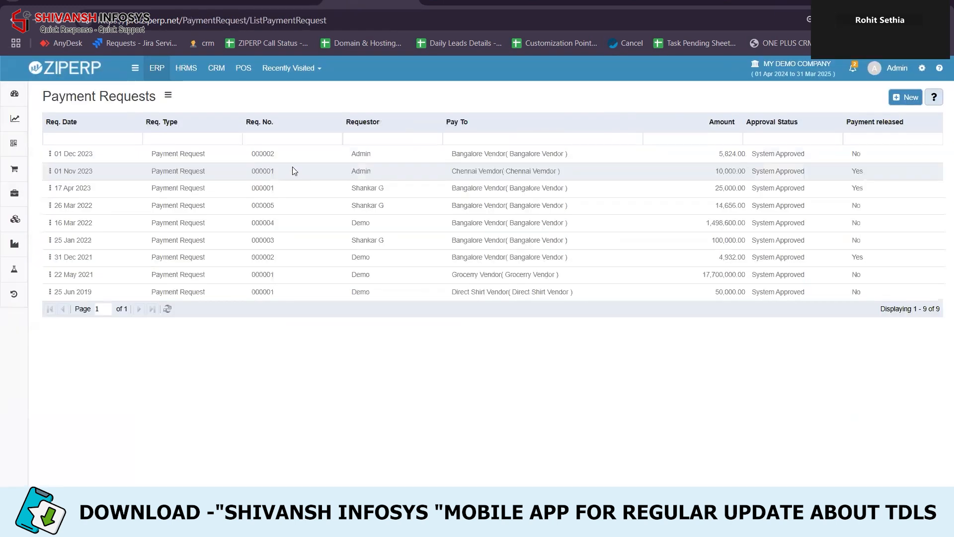